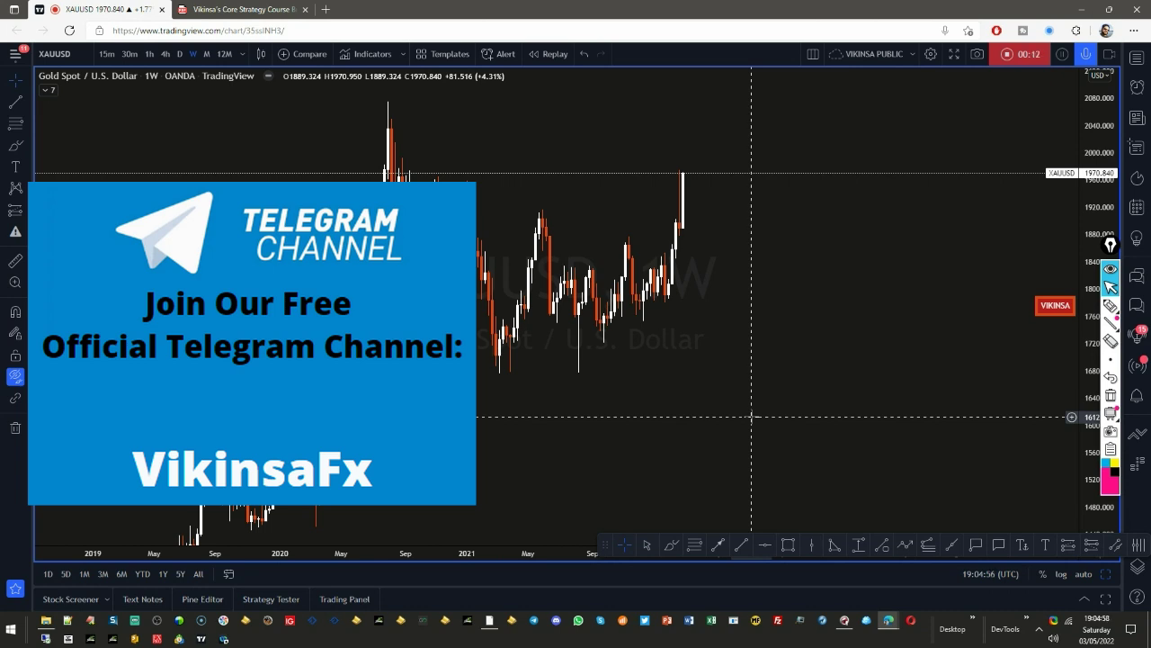
Step: Sketch pink projected paths and past swings on the weekly chart, then clear them
drag(719, 411, 703, 396)
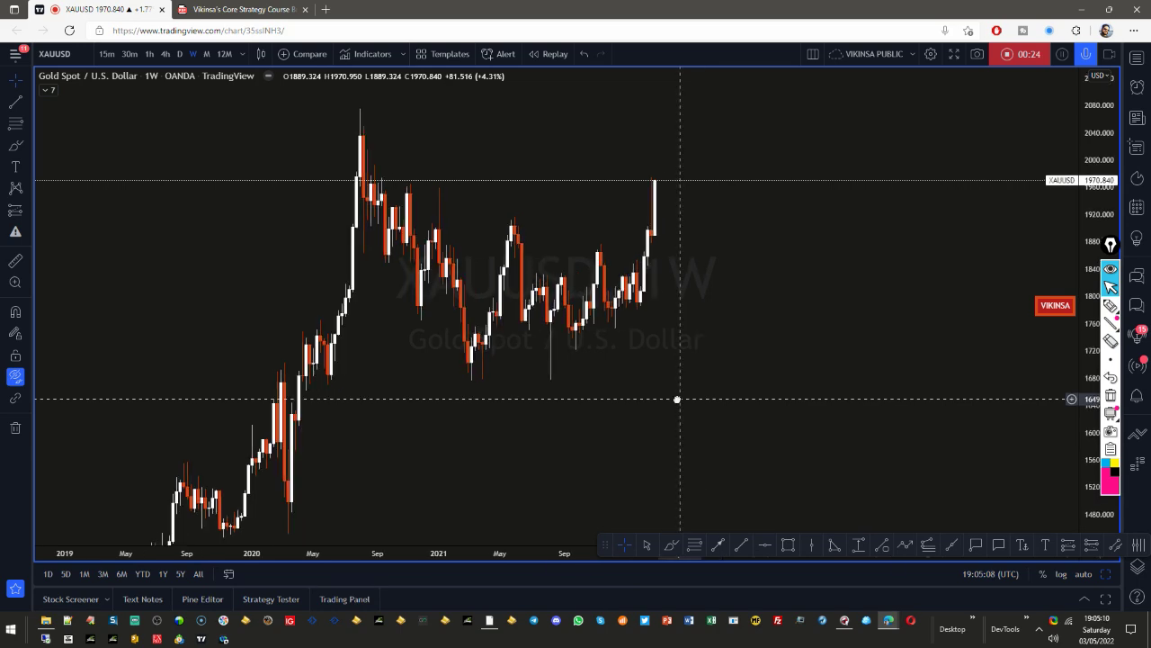
mouse_move(1111, 362)
mouse_move(1112, 306)
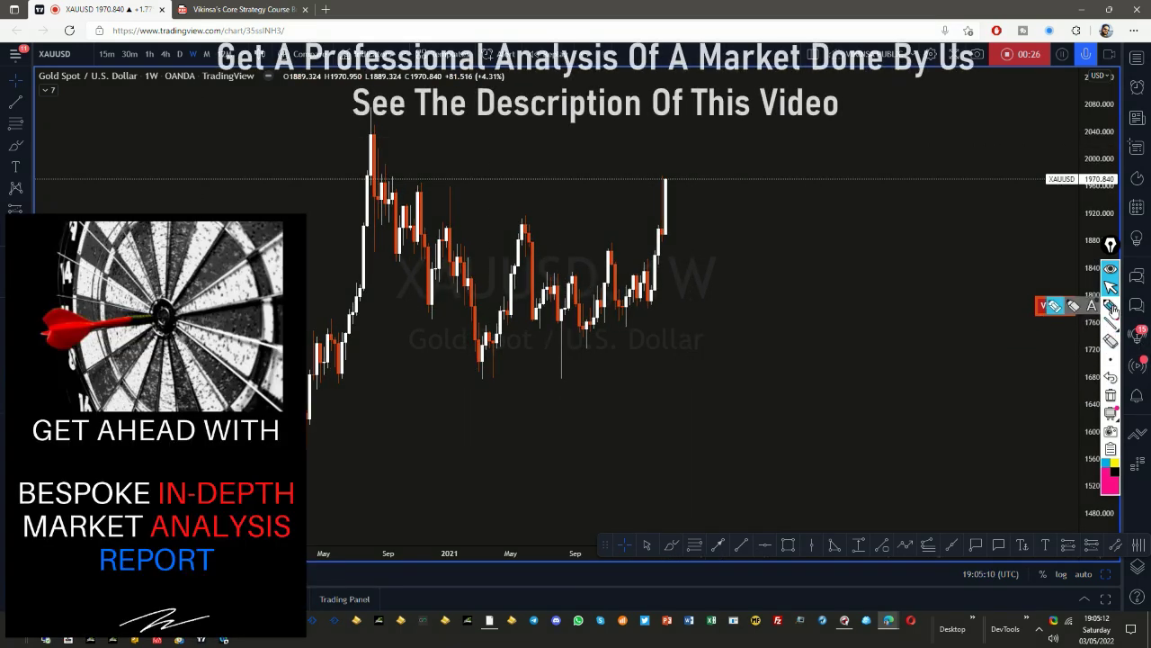
mouse_move(308, 486)
mouse_down()
mouse_move(367, 207)
mouse_move(412, 194)
mouse_move(497, 358)
mouse_move(633, 138)
mouse_move(736, 506)
mouse_up()
mouse_move(812, 476)
mouse_down()
mouse_move(855, 206)
mouse_move(928, 335)
mouse_move(981, 205)
mouse_move(1012, 440)
mouse_up()
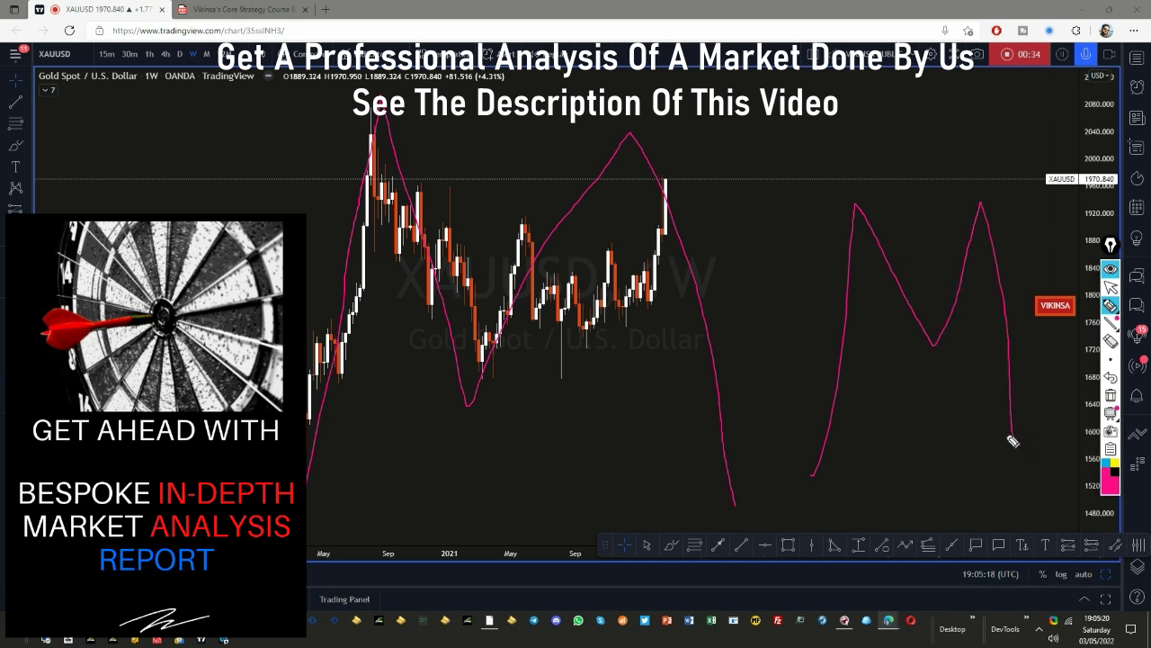
mouse_move(866, 204)
mouse_down()
mouse_move(926, 340)
mouse_move(933, 249)
mouse_move(976, 241)
mouse_move(974, 195)
mouse_up()
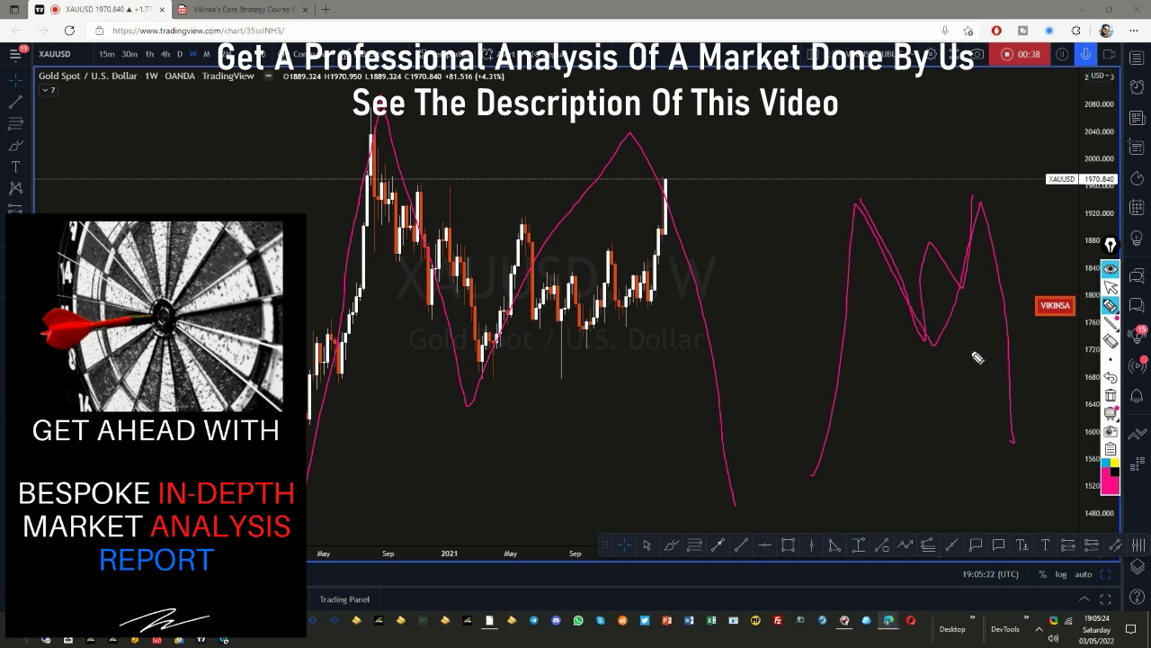
mouse_move(388, 120)
mouse_down()
mouse_move(475, 383)
mouse_move(528, 214)
mouse_move(575, 370)
mouse_move(663, 171)
mouse_up()
mouse_move(523, 216)
mouse_down()
mouse_move(620, 261)
mouse_move(656, 206)
mouse_up()
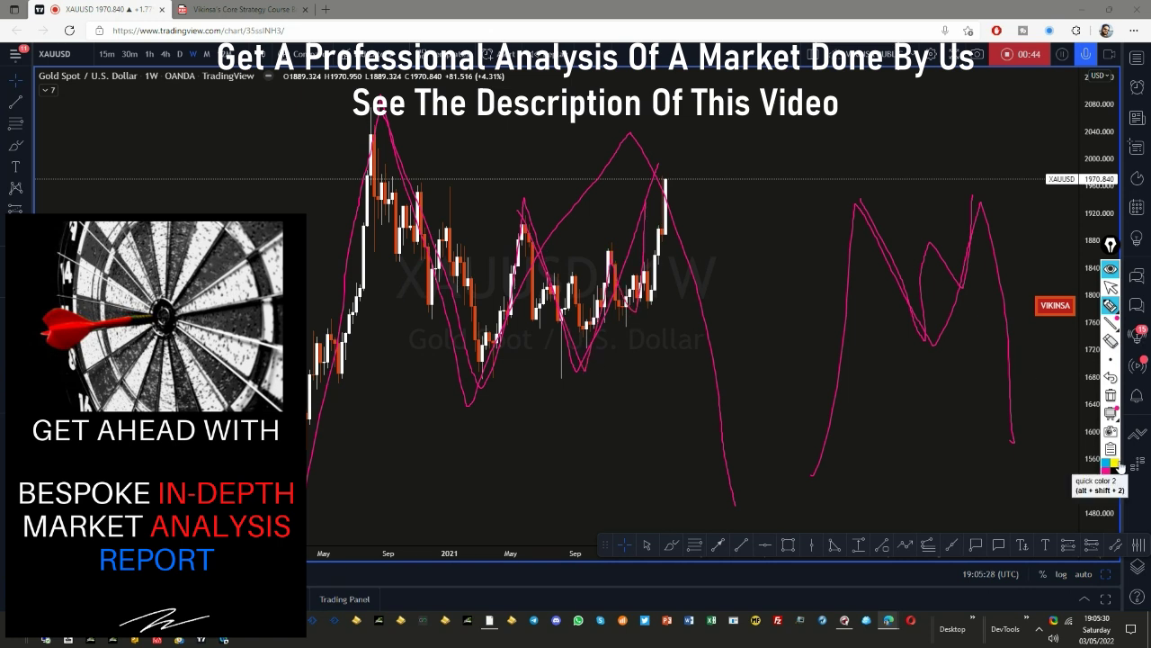
click(1110, 396)
Step: Sketch another pink path over recent candles, clear it, and leave drawing mode
mouse_move(522, 217)
mouse_down()
mouse_move(562, 371)
mouse_move(655, 225)
mouse_move(661, 185)
mouse_move(667, 236)
mouse_move(692, 268)
mouse_up()
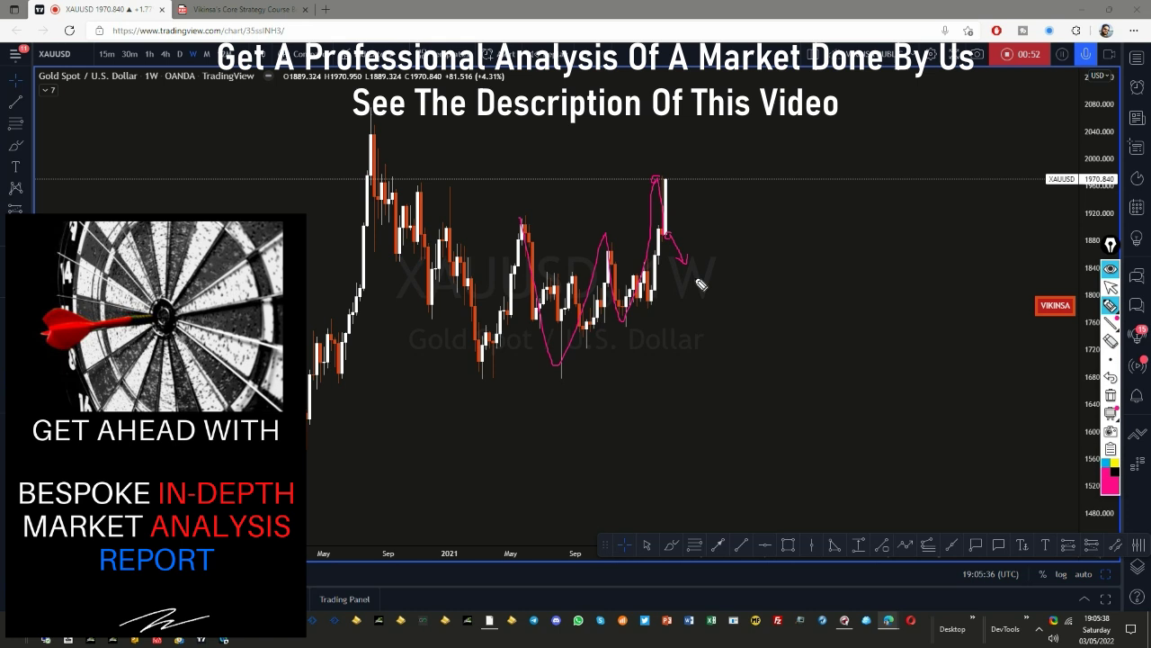
click(1111, 396)
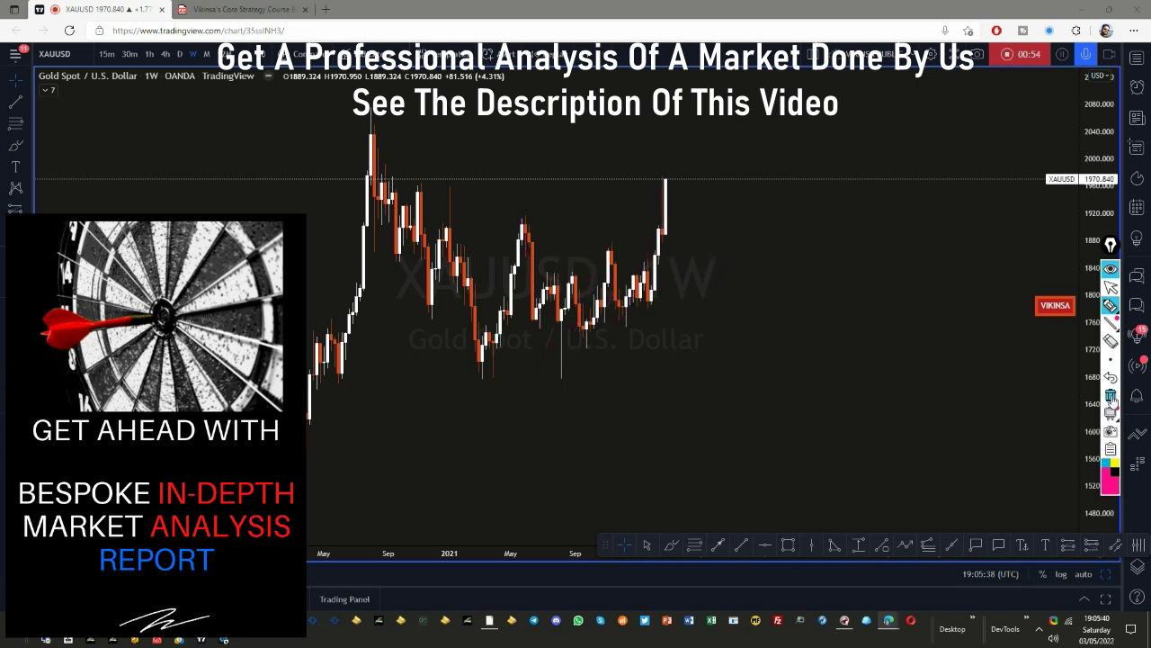
click(1111, 286)
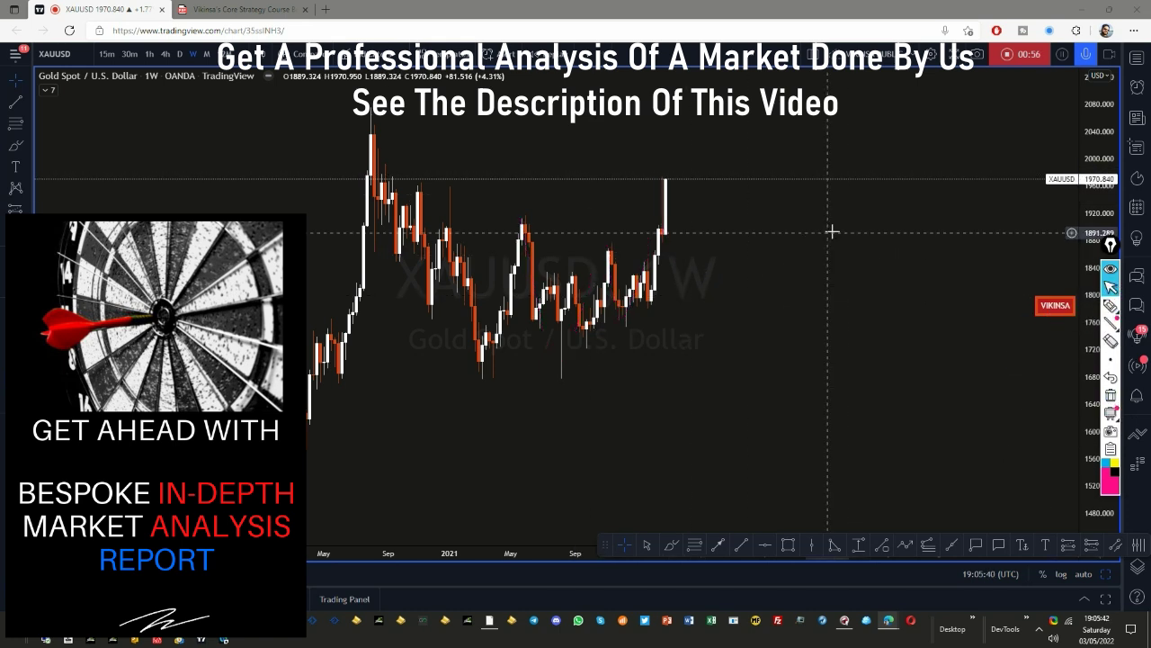
Step: Switch the chart to daily candles and pan to the latest candles
click(181, 55)
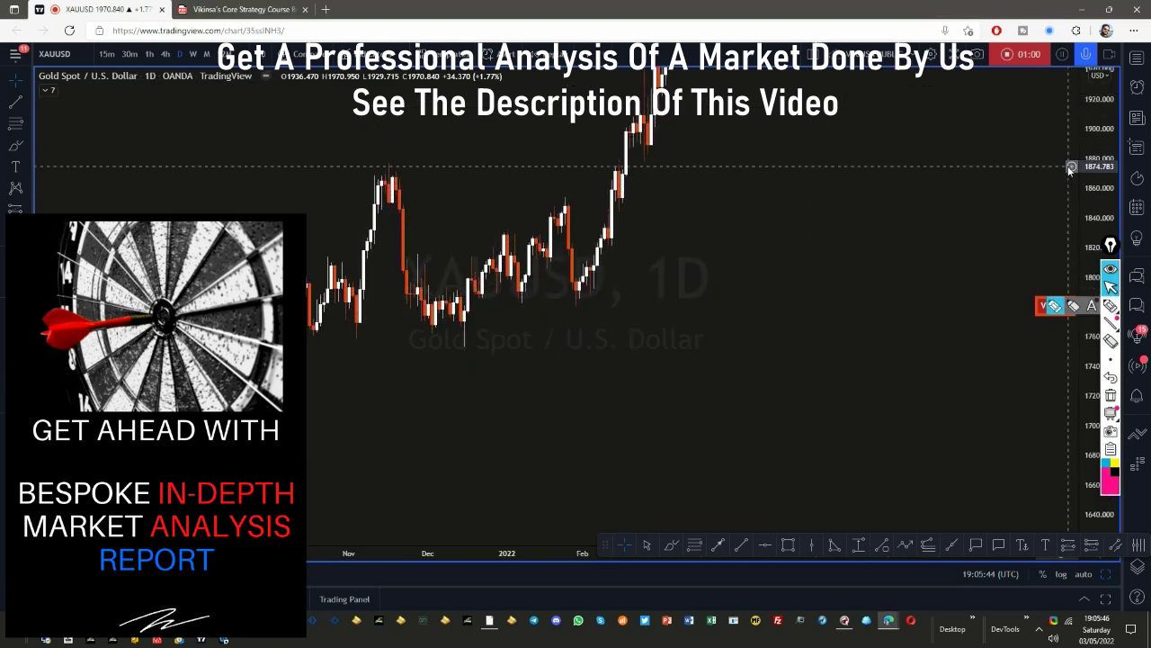
drag(1079, 229, 1079, 132)
scroll(764, 285, up, 4)
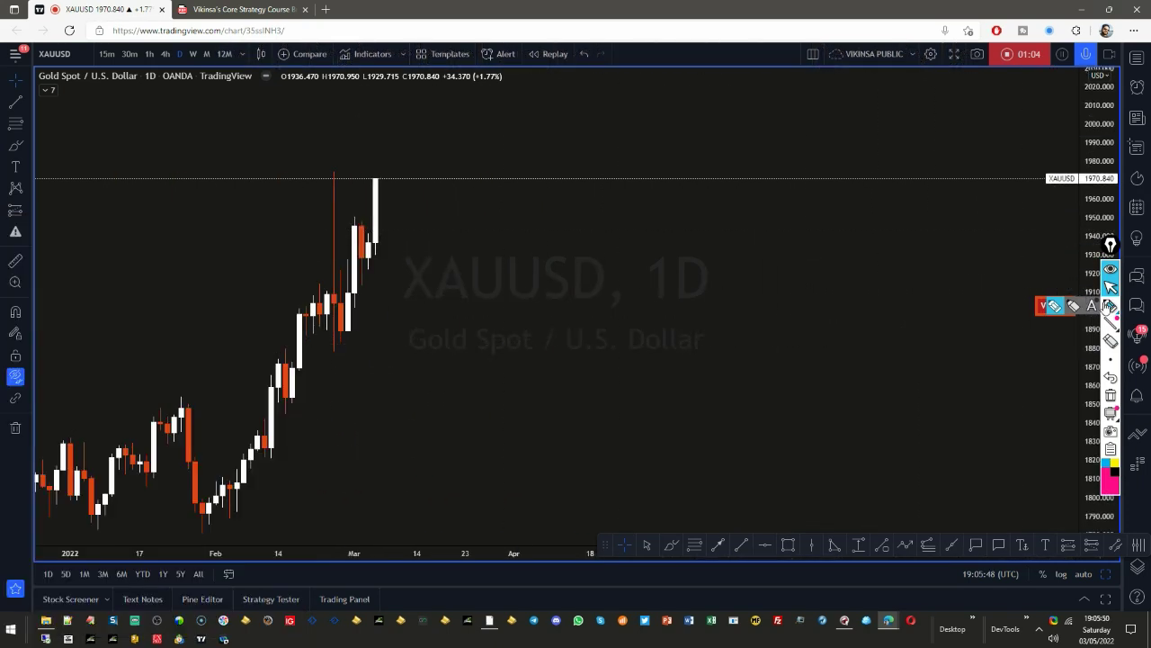
Step: Circle the late-February candles in pink, then clear the circles and exit drawing
click(1110, 306)
mouse_move(335, 164)
mouse_down()
mouse_move(316, 283)
mouse_move(332, 348)
mouse_move(349, 295)
mouse_move(333, 172)
mouse_move(334, 353)
mouse_move(342, 337)
mouse_up()
mouse_move(357, 295)
mouse_down()
mouse_move(339, 310)
mouse_move(352, 336)
mouse_move(360, 290)
mouse_up()
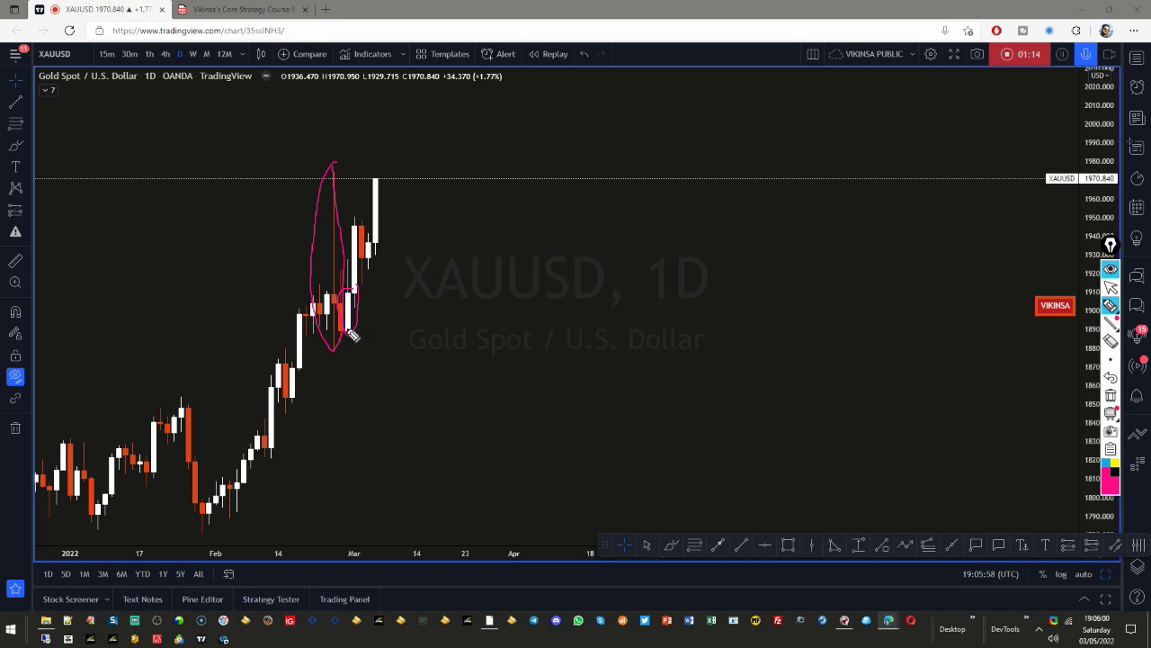
click(1111, 395)
click(1112, 287)
Step: Switch to 4-hour candles, stretch the price scale and pan toward the latest candles
click(164, 54)
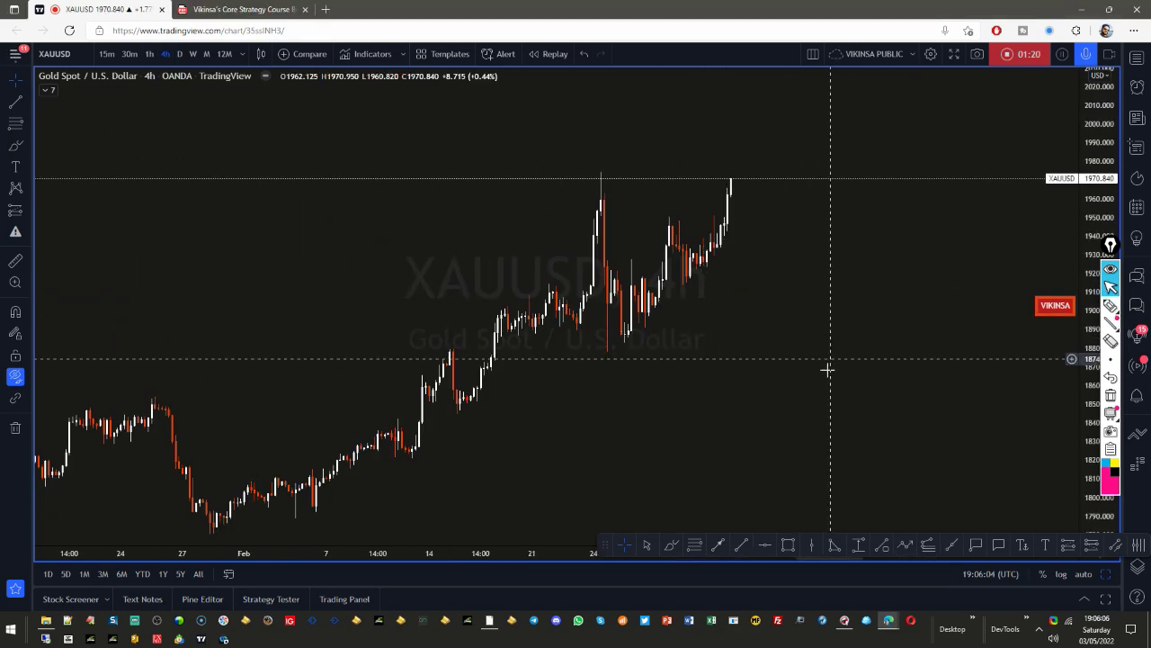
drag(1090, 305, 882, 328)
drag(718, 409, 813, 321)
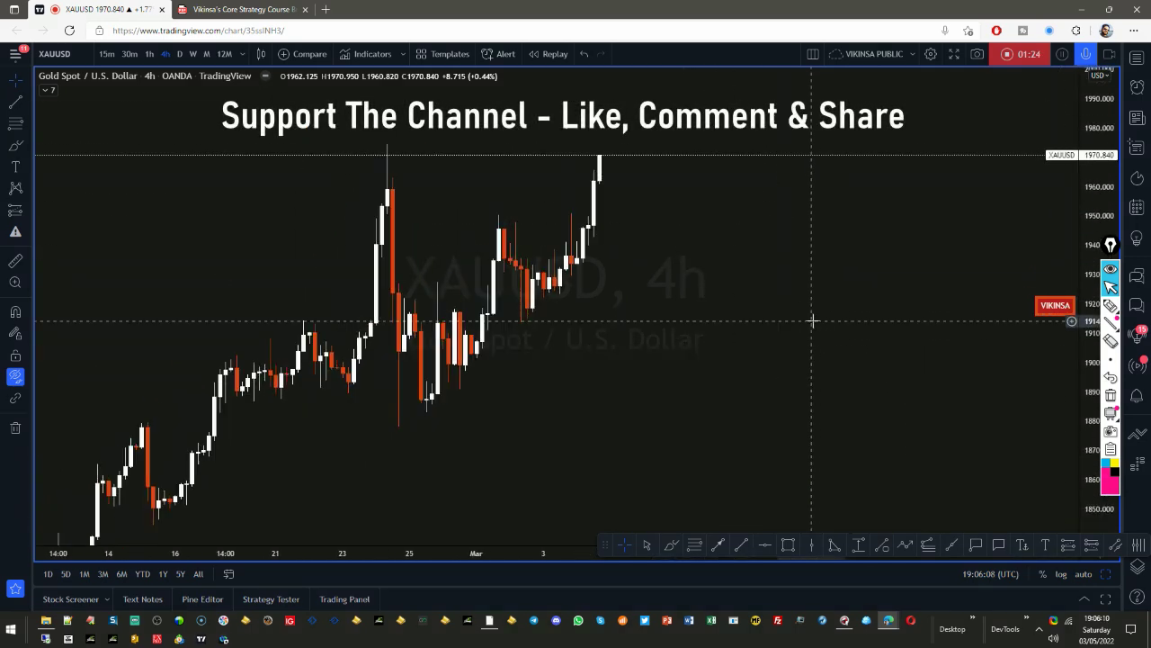
Step: Outline the tall candle near the 25th in pink, then clear it
click(1055, 306)
mouse_move(445, 324)
mouse_down()
mouse_move(437, 393)
mouse_move(448, 401)
mouse_move(450, 346)
mouse_move(435, 326)
mouse_up()
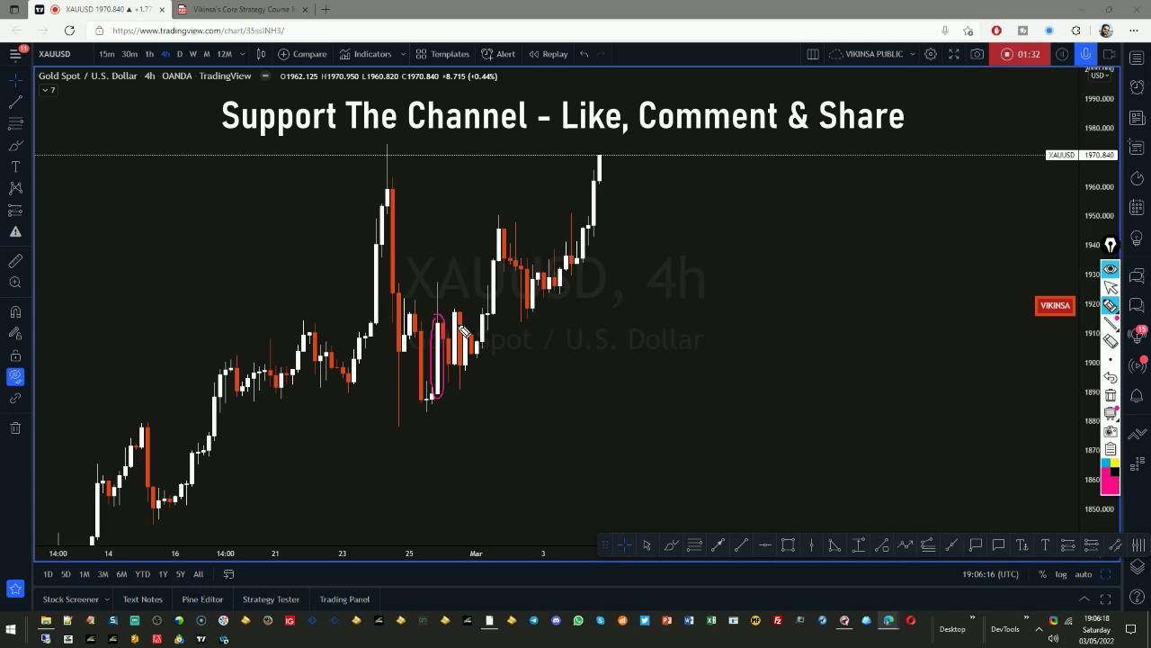
drag(458, 364, 460, 395)
click(1110, 394)
Step: Trace the peak-to-low swing and the level across both peaks, then clear them
mouse_move(387, 150)
mouse_down()
mouse_move(430, 411)
mouse_move(504, 221)
mouse_move(538, 327)
mouse_move(601, 155)
mouse_up()
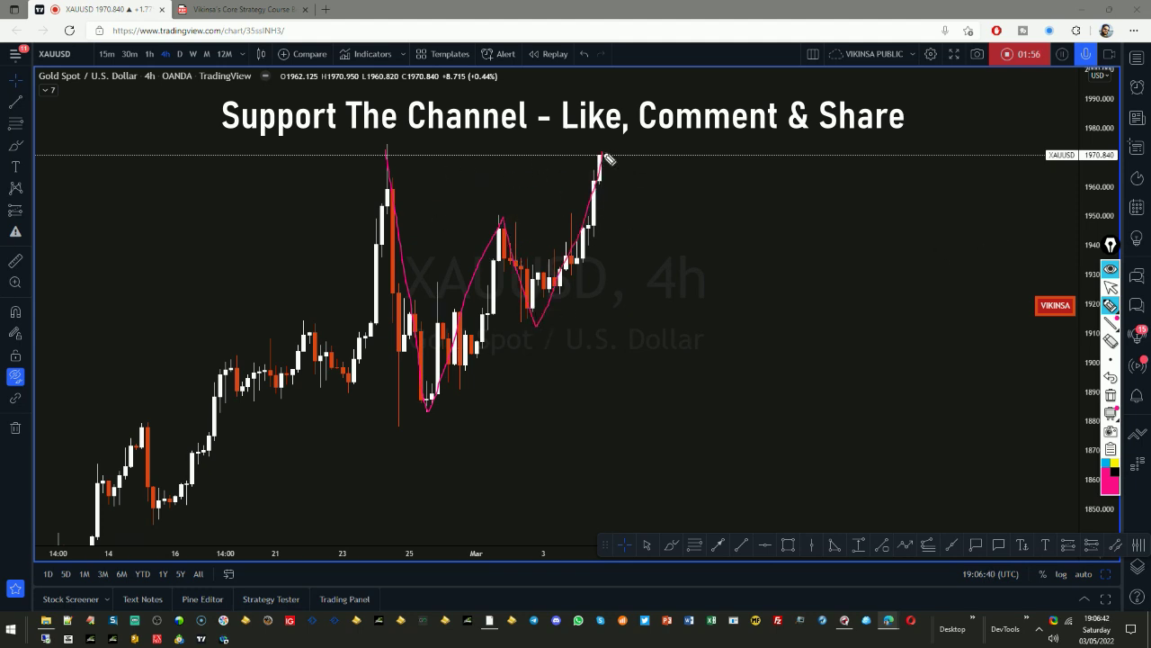
mouse_move(397, 153)
mouse_down()
mouse_move(389, 157)
mouse_move(630, 160)
mouse_move(386, 154)
mouse_up()
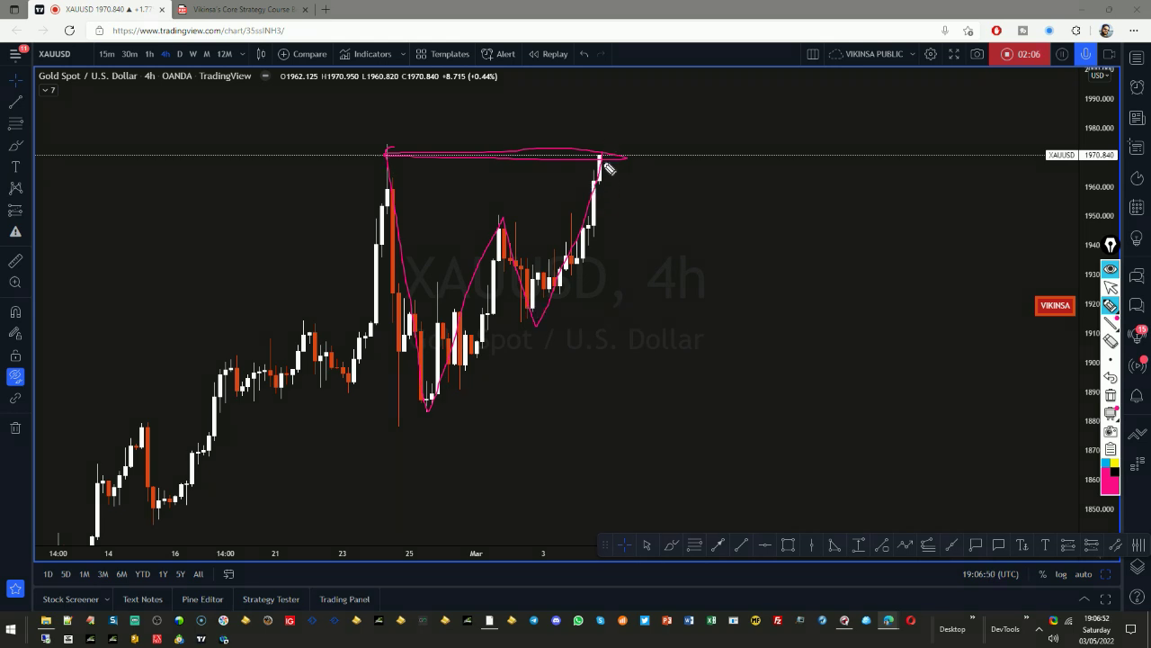
drag(585, 117, 644, 122)
click(1110, 395)
mouse_move(1108, 363)
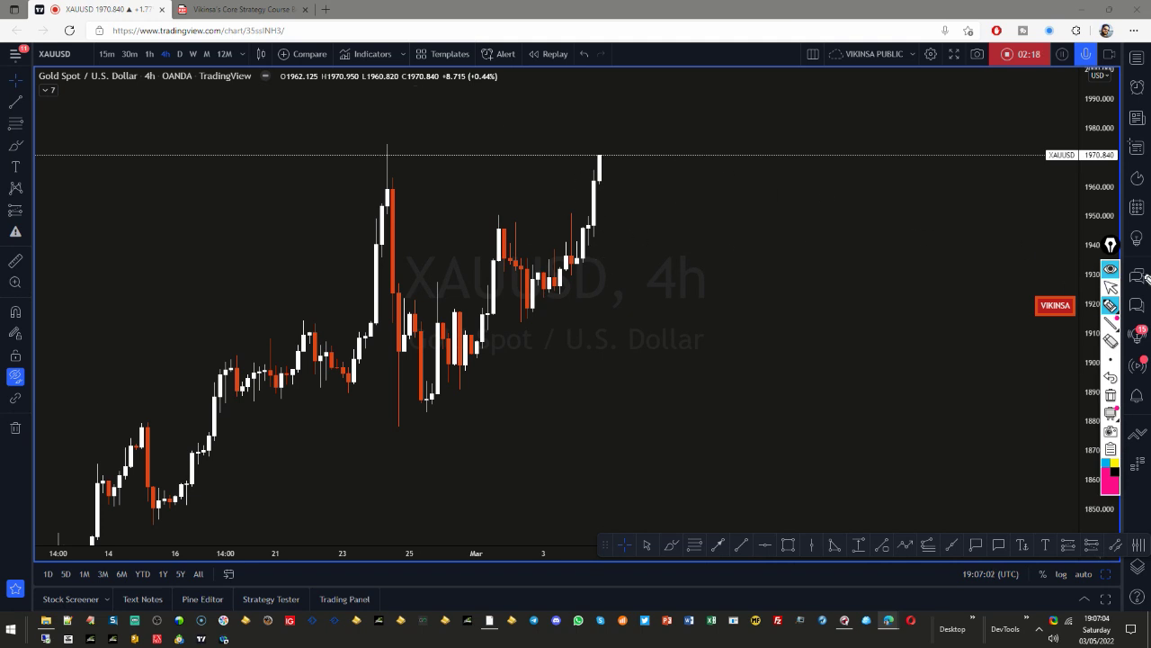
Step: Draw two pink horizontal lines above price and trace swings from the 25th high, then clear them
drag(791, 213, 771, 314)
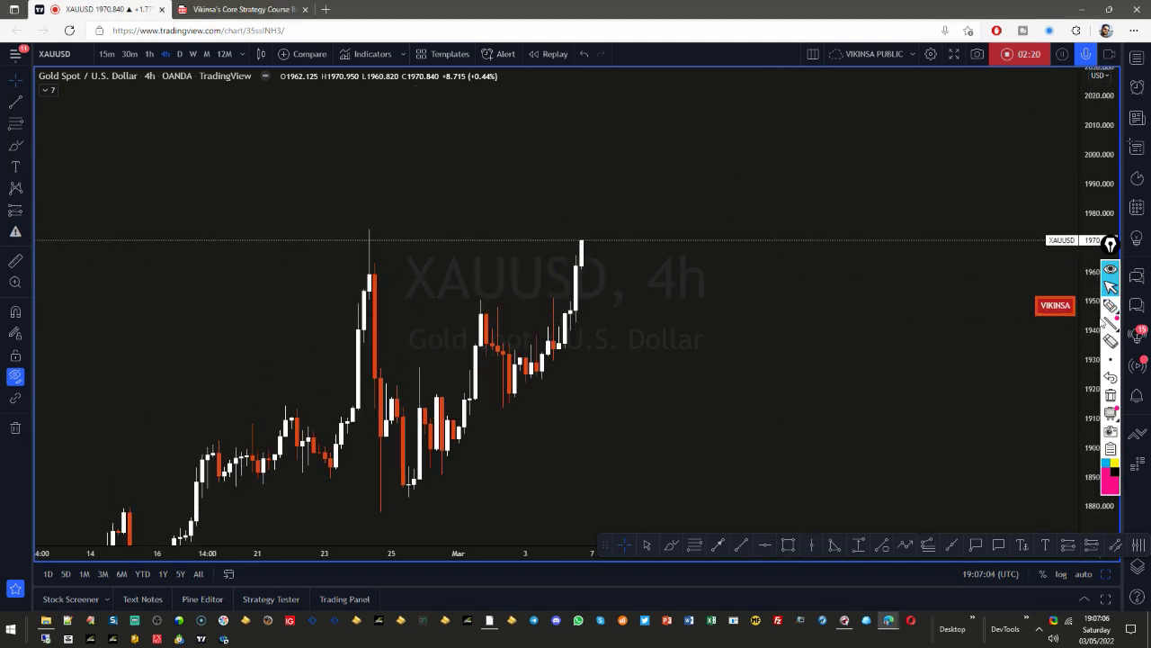
click(1111, 305)
drag(545, 196, 595, 195)
mouse_move(536, 155)
mouse_down()
mouse_move(610, 154)
mouse_move(599, 197)
mouse_move(621, 173)
mouse_up()
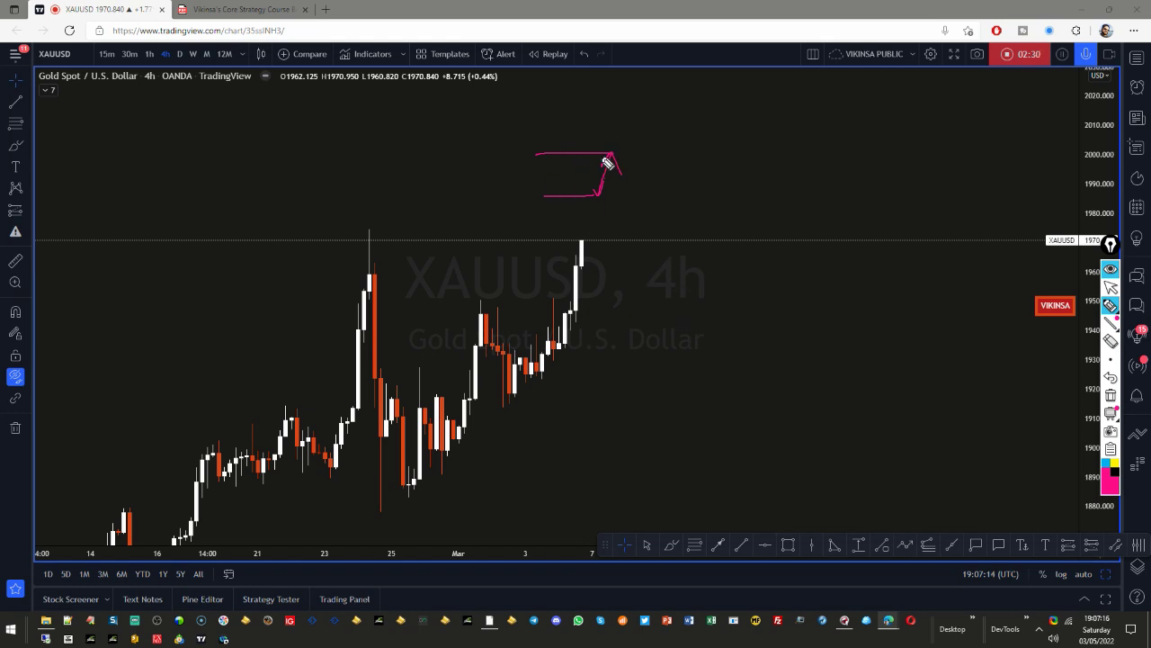
mouse_move(368, 230)
mouse_down()
mouse_move(428, 510)
mouse_move(471, 310)
mouse_move(520, 399)
mouse_move(597, 219)
mouse_move(604, 164)
mouse_up()
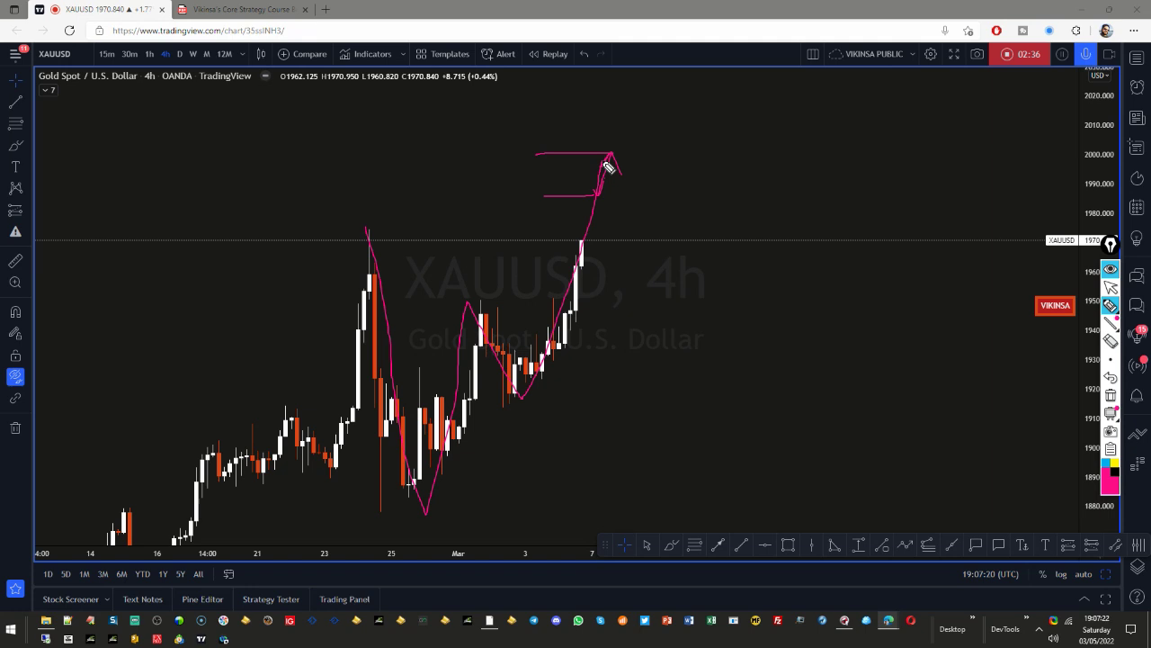
click(1111, 394)
Step: Circle the 25th high and trace the latest rally, clear them, then switch to weekly candles
drag(366, 236, 363, 235)
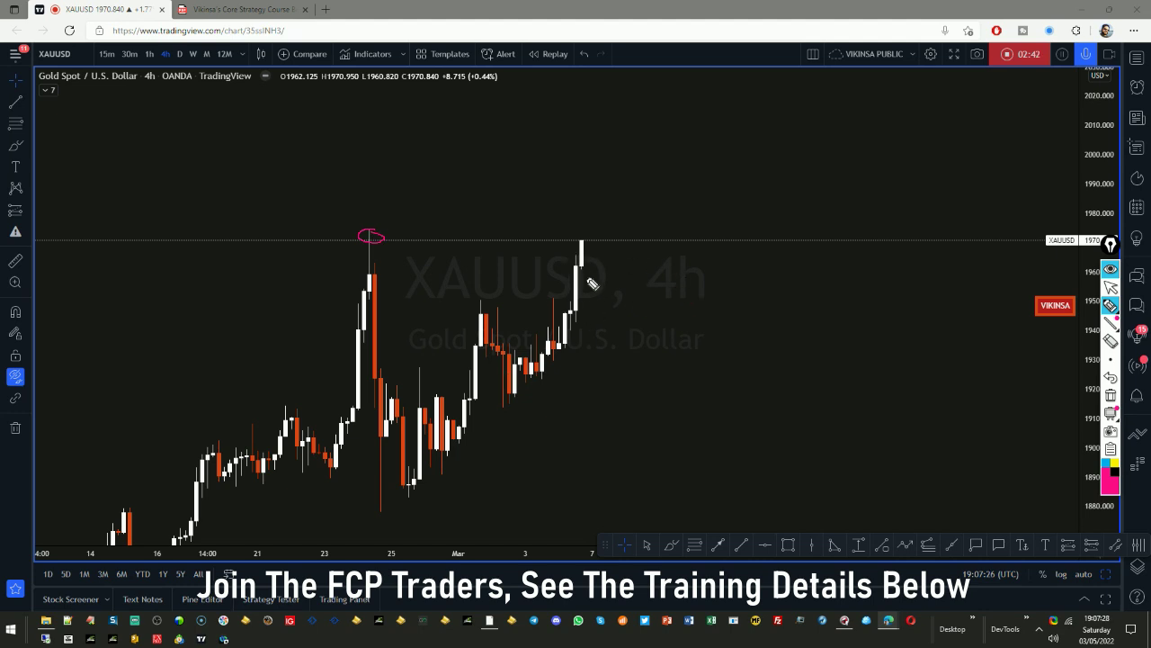
mouse_move(597, 249)
mouse_down()
mouse_move(597, 303)
mouse_move(570, 349)
mouse_move(593, 297)
mouse_move(596, 250)
mouse_move(578, 352)
mouse_up()
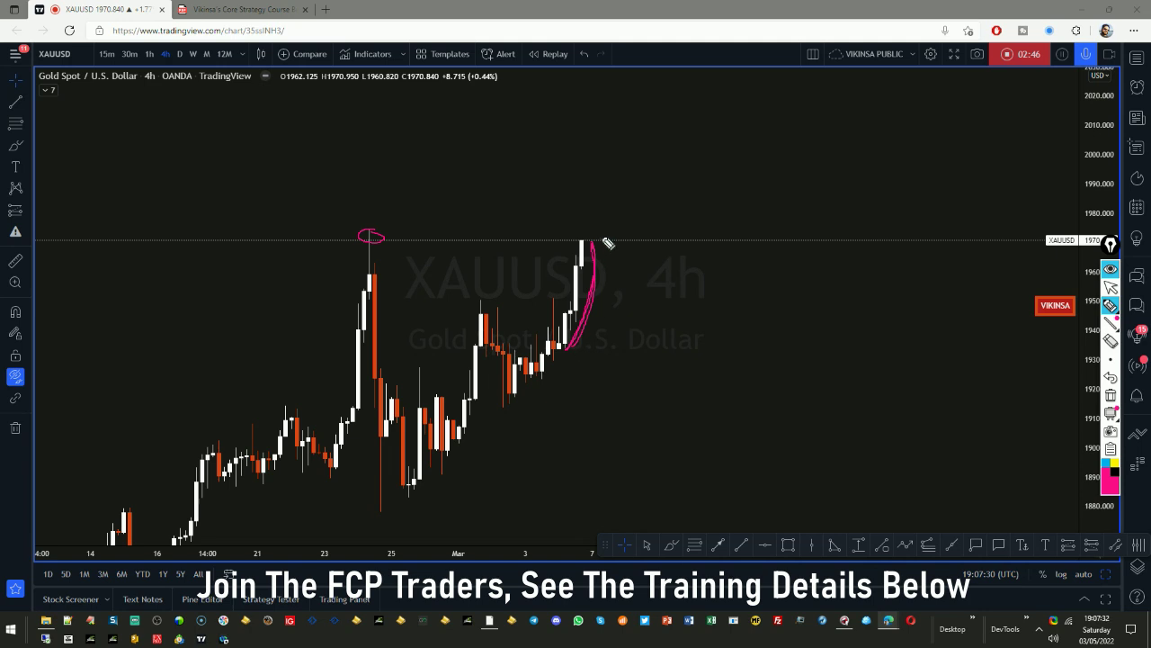
click(1112, 394)
click(1111, 286)
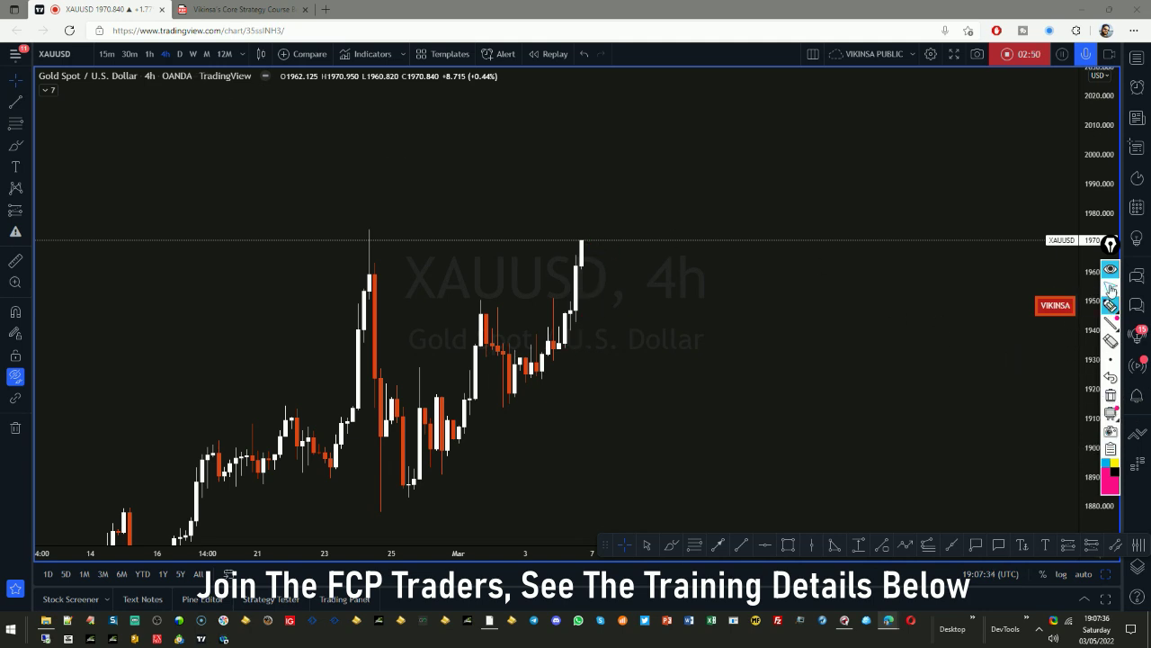
click(192, 54)
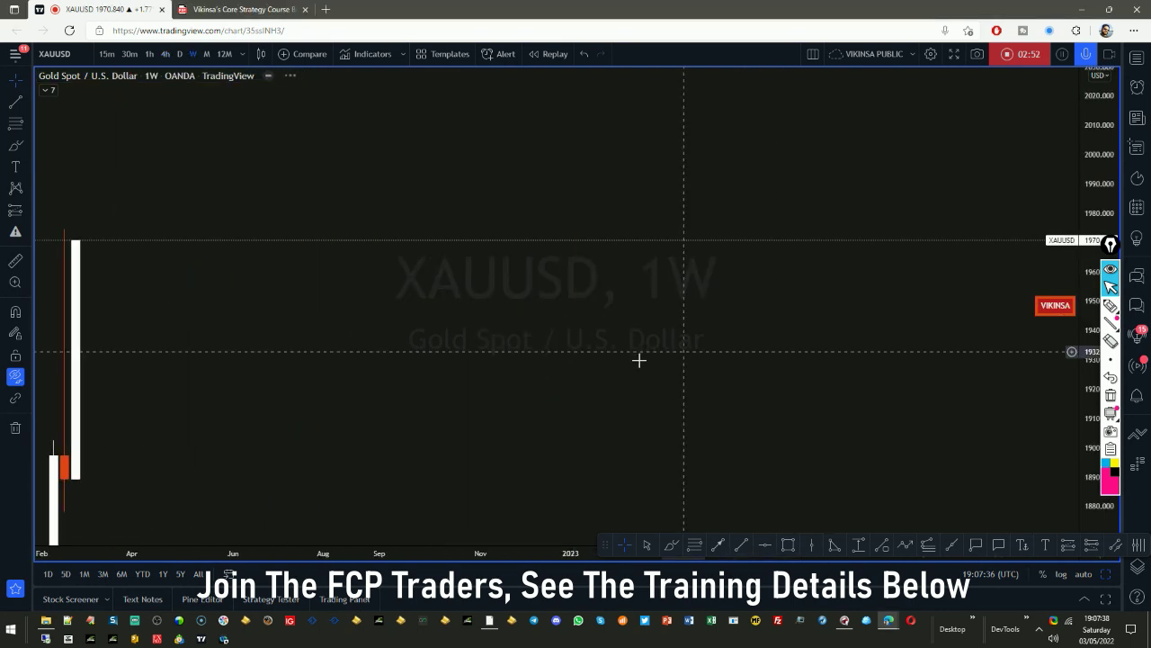
Step: Pan the weekly chart to the latest candles, then go through daily to 4-hour candles
drag(167, 437, 436, 430)
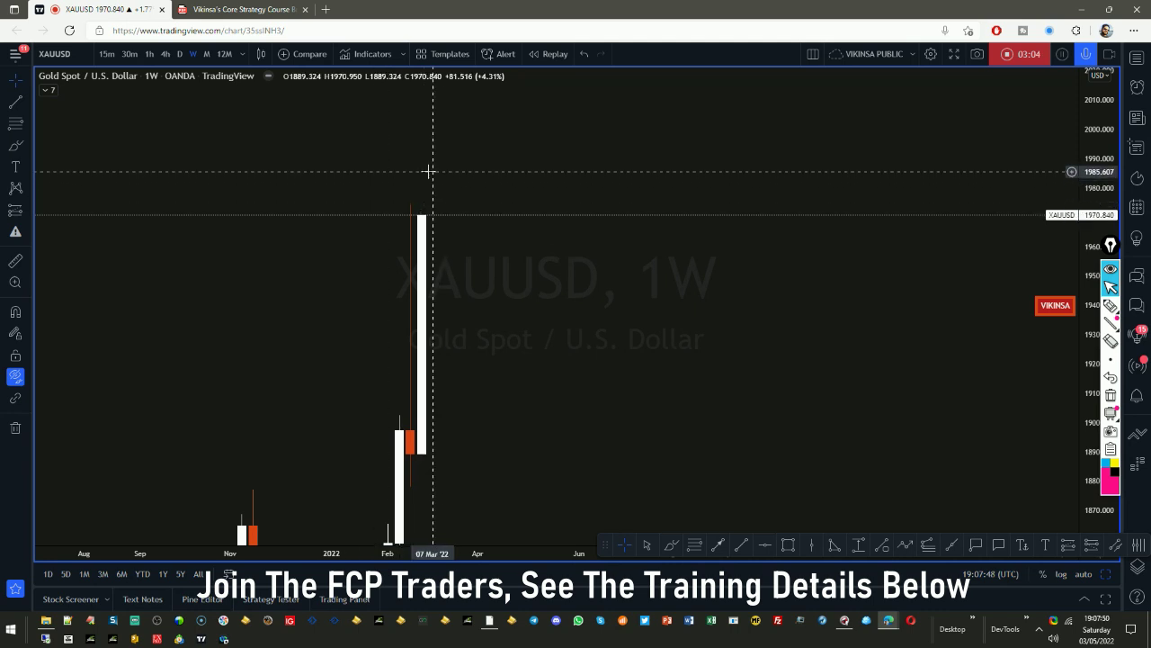
click(178, 54)
click(164, 54)
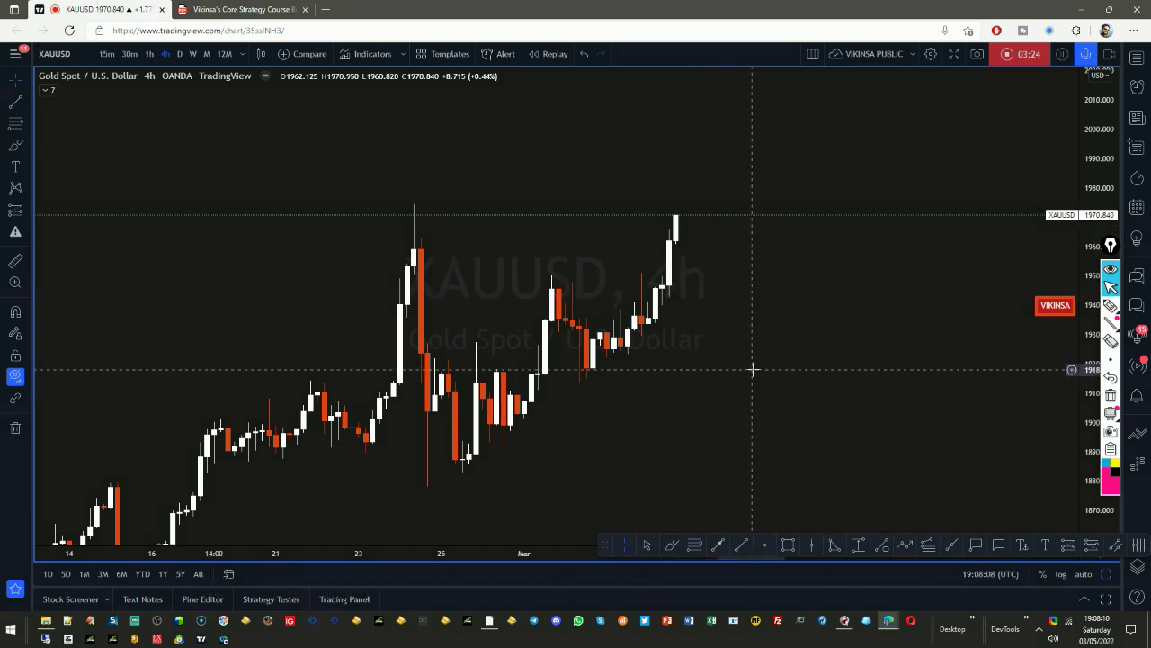
Step: Sketch and erase a pink path, then unhide the zones, dashed levels, trendline and Important Level label
click(1111, 306)
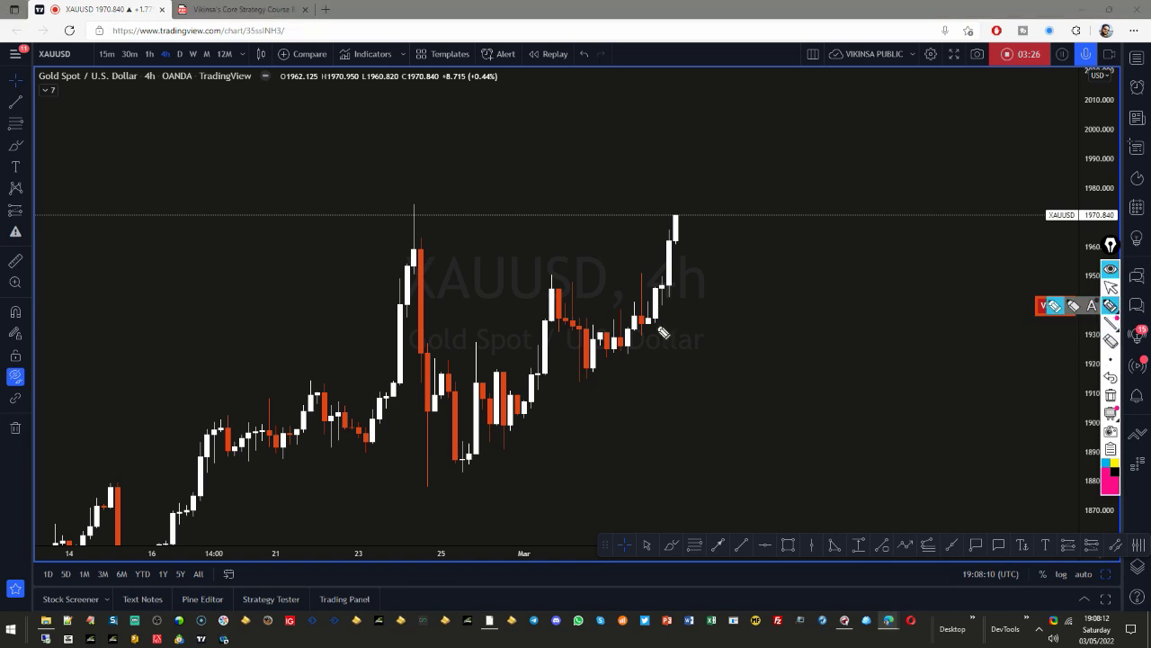
drag(655, 332, 693, 219)
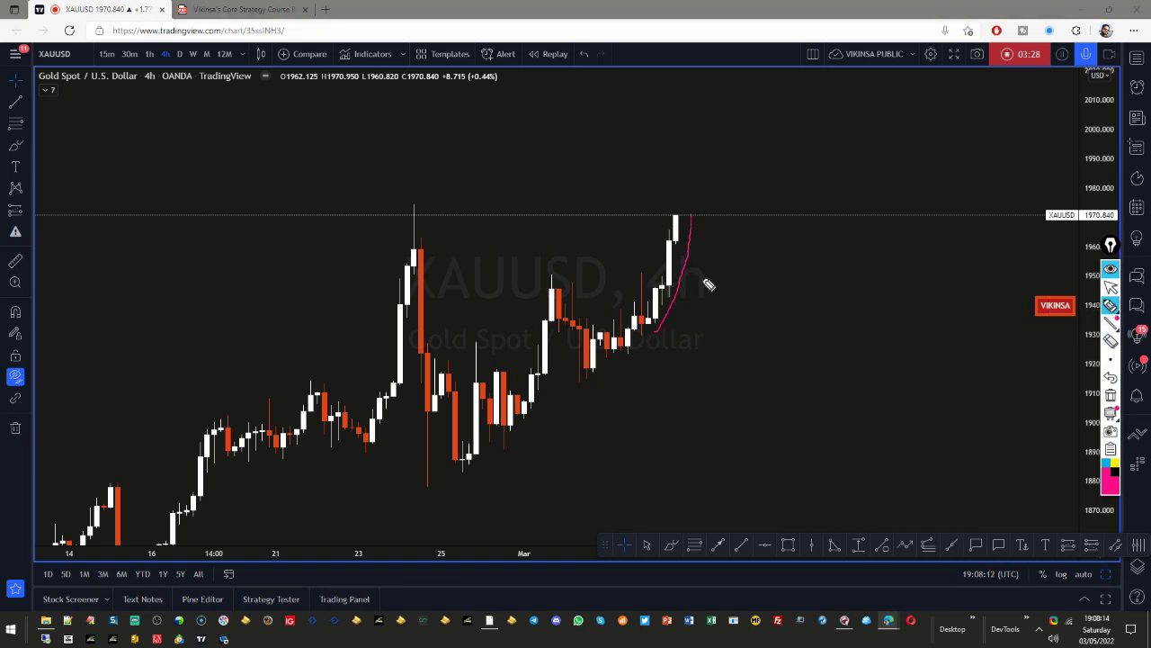
click(1111, 286)
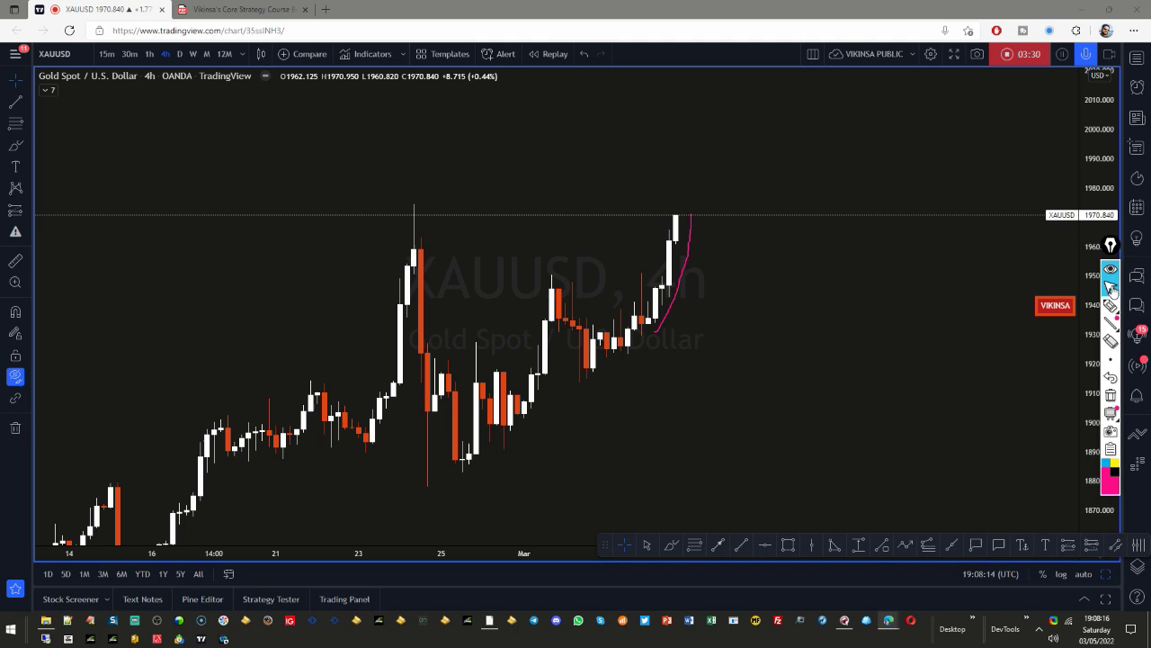
click(1111, 396)
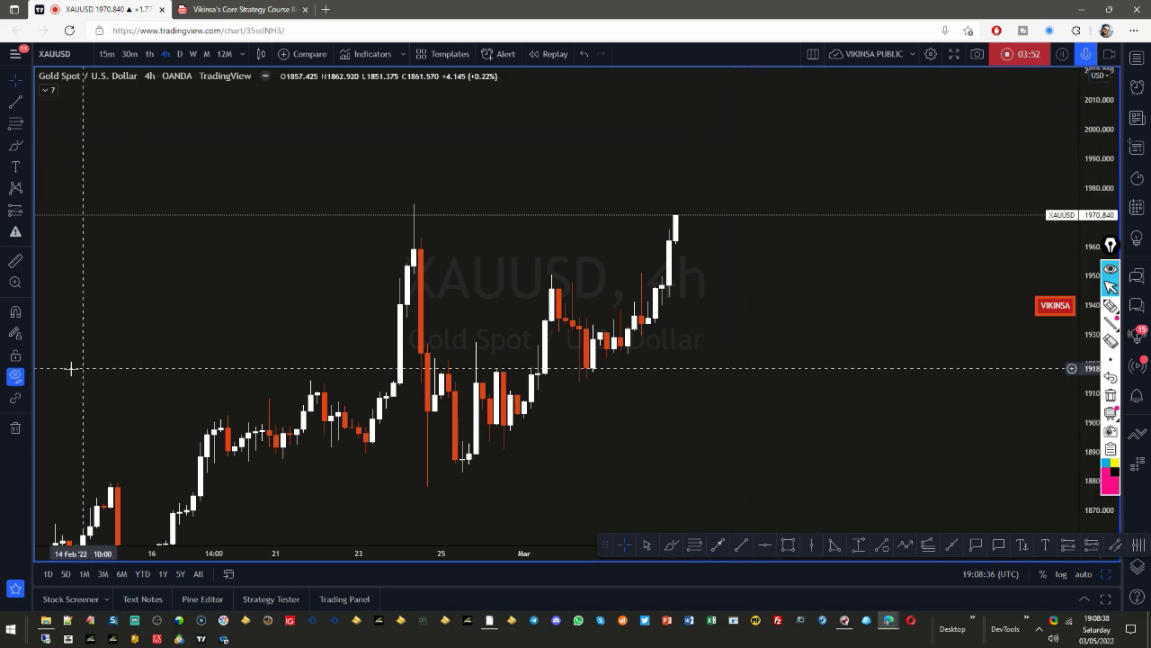
click(16, 379)
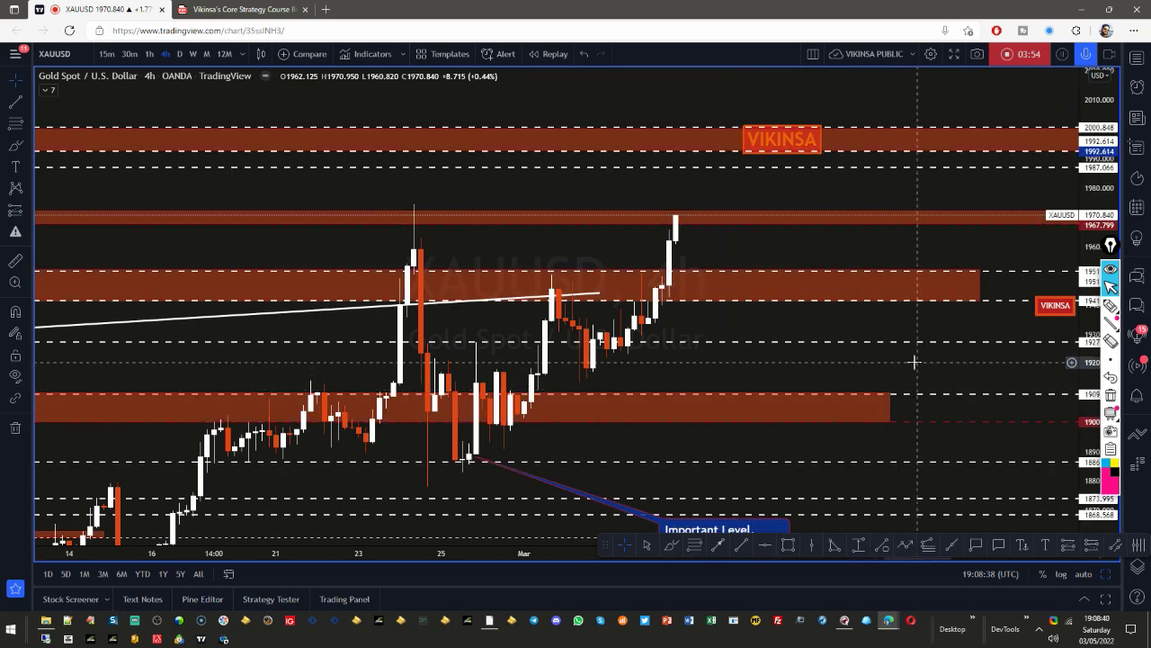
Step: Move the Important Level callout under the late-February low
drag(917, 362, 886, 337)
drag(720, 514, 553, 500)
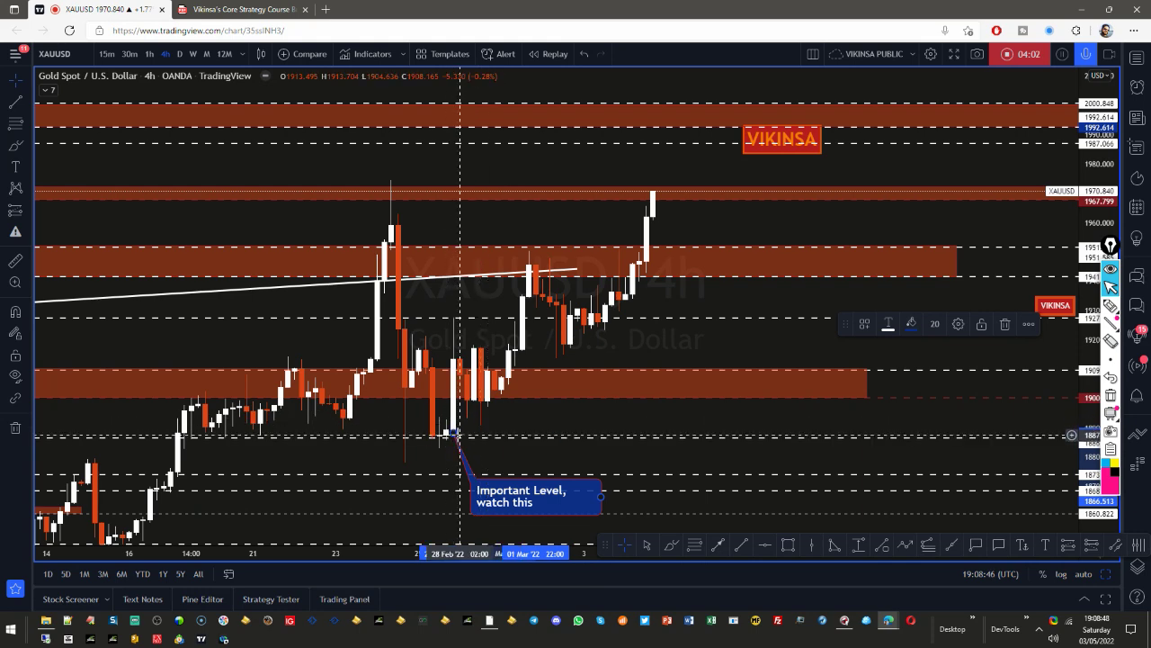
click(609, 423)
drag(609, 423, 606, 453)
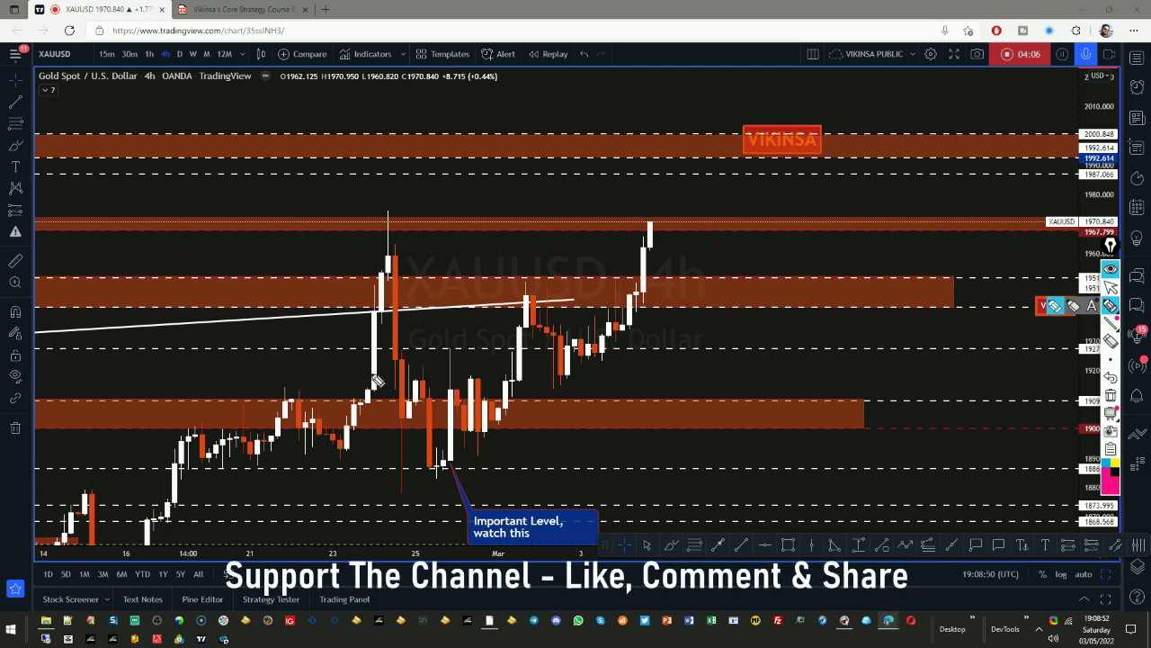
Step: Circle wick highs near 1945 and 1970 in pink and sketch a pullback and retest
mouse_move(456, 340)
mouse_down()
mouse_move(441, 353)
mouse_move(455, 338)
mouse_up()
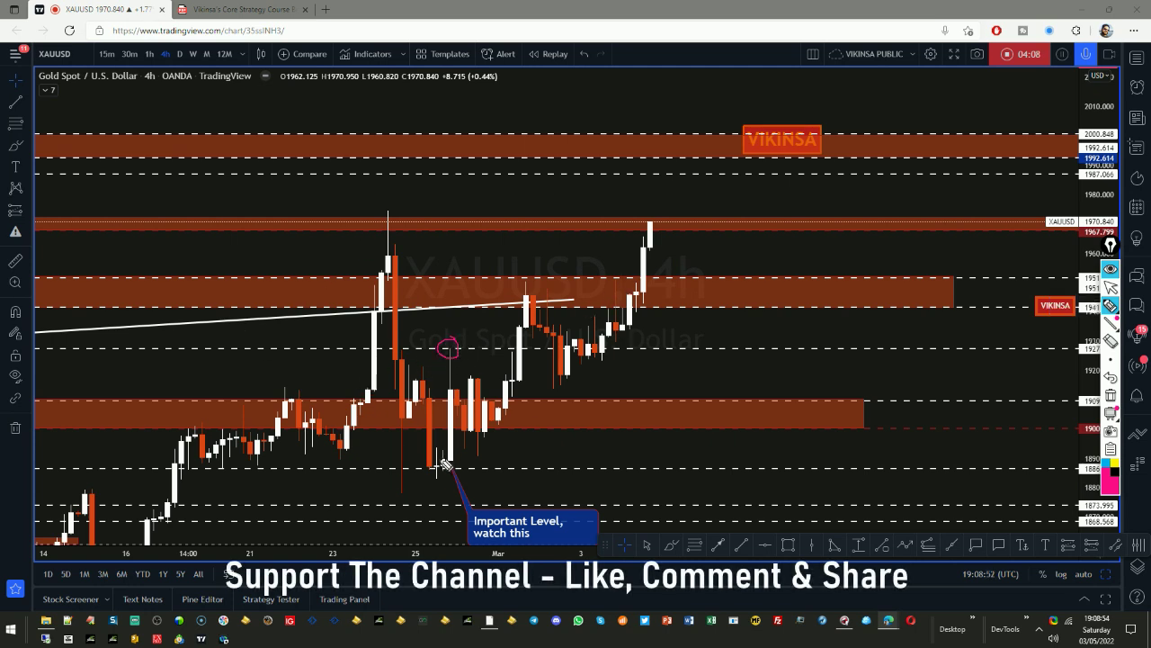
mouse_move(535, 286)
mouse_down()
mouse_move(551, 309)
mouse_move(543, 286)
mouse_move(619, 306)
mouse_up()
mouse_move(402, 222)
mouse_down()
mouse_move(378, 239)
mouse_move(402, 226)
mouse_up()
mouse_move(669, 250)
mouse_down()
mouse_move(676, 241)
mouse_move(653, 226)
mouse_move(667, 234)
mouse_up()
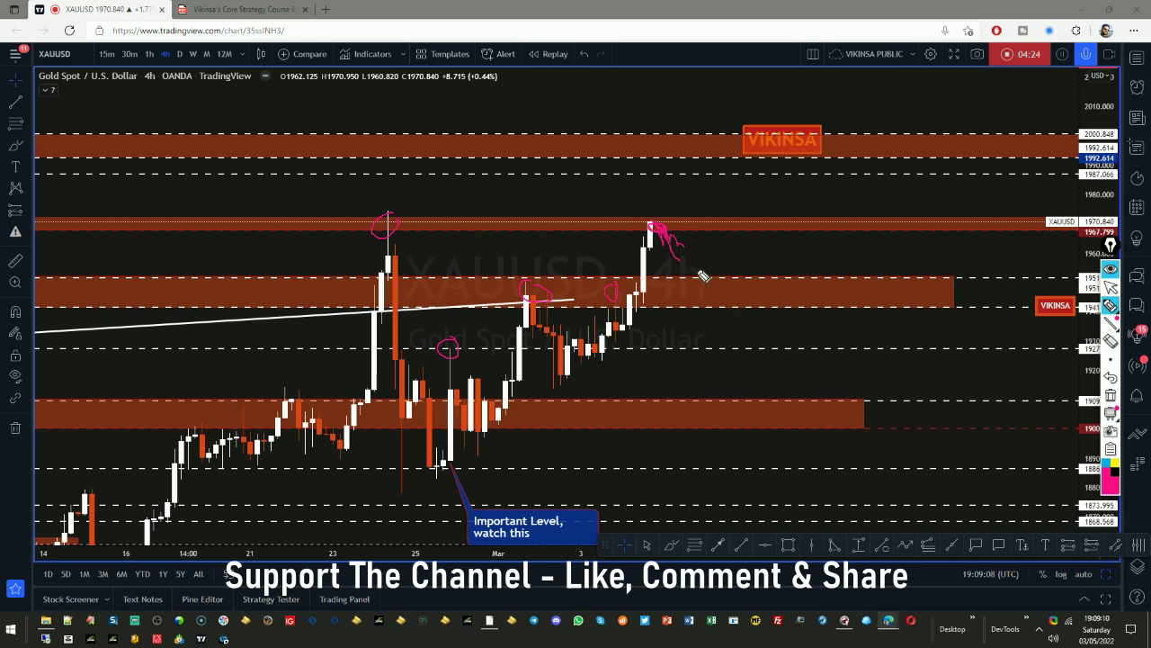
drag(669, 241, 691, 272)
mouse_move(761, 281)
mouse_down()
mouse_move(702, 276)
mouse_move(664, 295)
mouse_move(753, 314)
mouse_move(764, 275)
mouse_up()
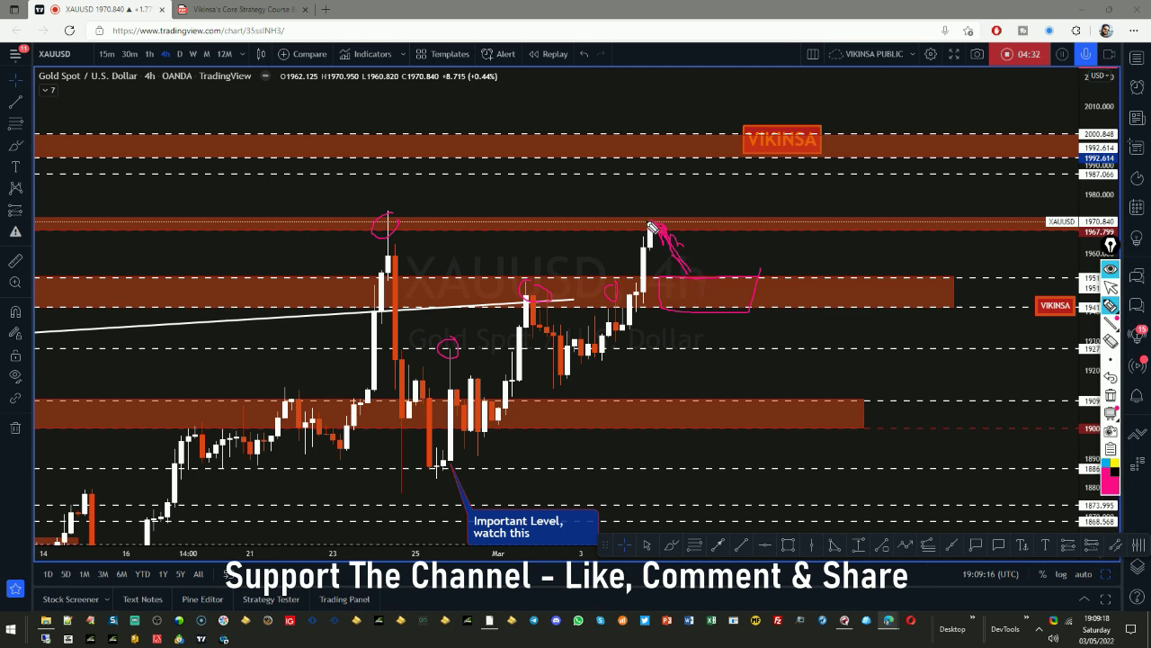
Step: Project a pink rise toward 1990 with a ranging zigzag at the upper zone, then clear the ink
drag(659, 220, 673, 217)
drag(673, 220, 686, 182)
mouse_move(705, 139)
mouse_down()
mouse_move(694, 171)
mouse_move(694, 150)
mouse_move(710, 170)
mouse_move(743, 160)
mouse_move(755, 170)
mouse_move(736, 155)
mouse_move(754, 144)
mouse_move(766, 162)
mouse_move(783, 144)
mouse_move(790, 162)
mouse_up()
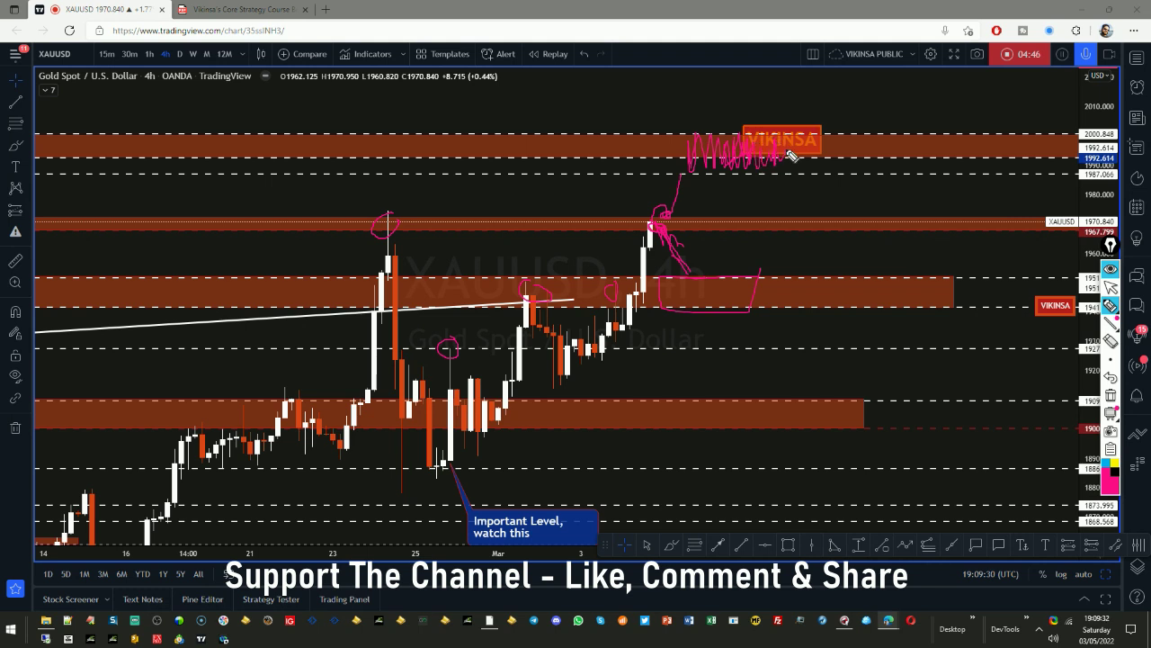
mouse_move(747, 144)
mouse_down()
mouse_move(689, 154)
mouse_move(689, 175)
mouse_move(783, 174)
mouse_move(785, 142)
mouse_move(698, 145)
mouse_move(698, 169)
mouse_move(772, 176)
mouse_up()
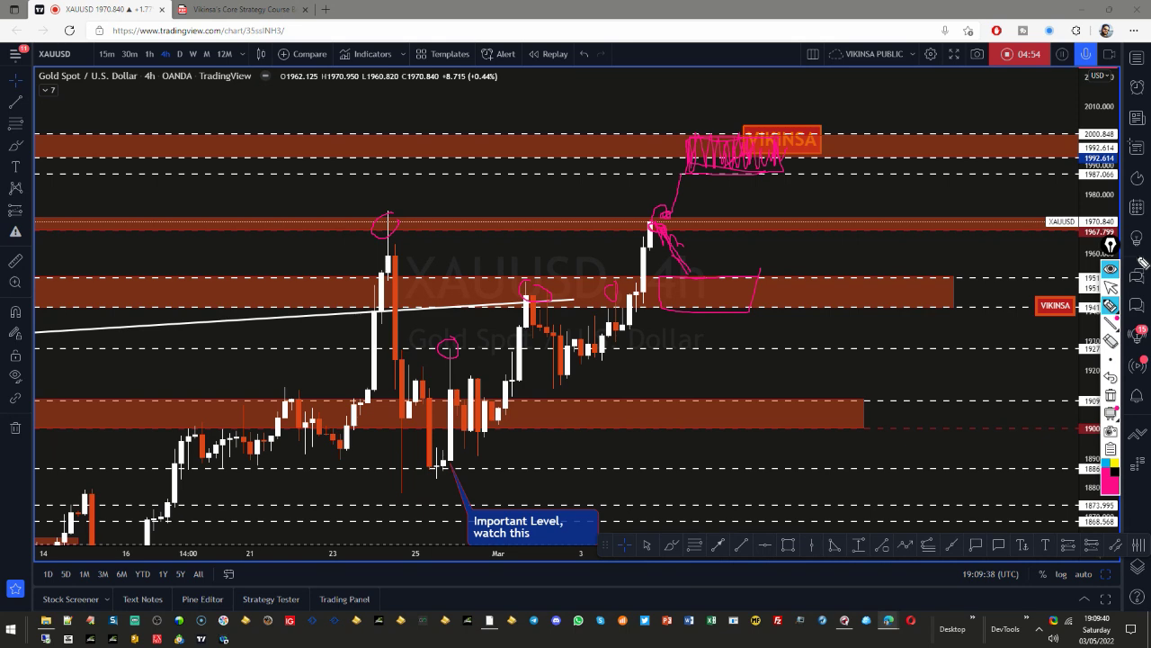
click(1112, 286)
click(1111, 394)
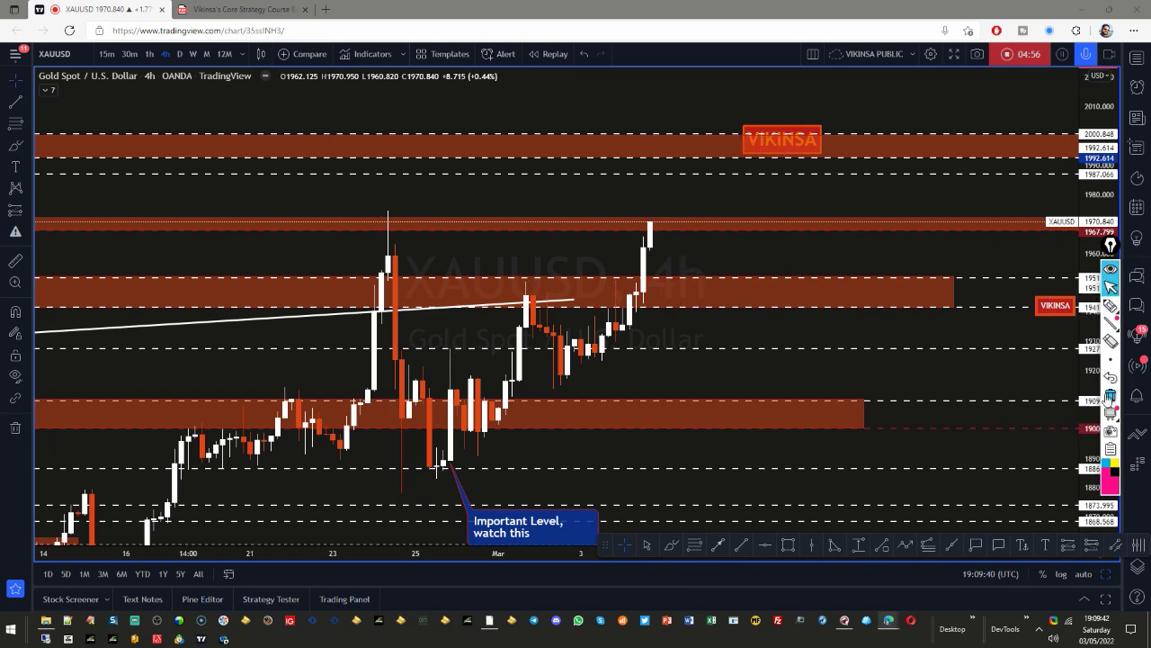
Step: Pan up to show levels above 2030 and sketch pink projections toward 2034 and 2025
drag(848, 201, 782, 263)
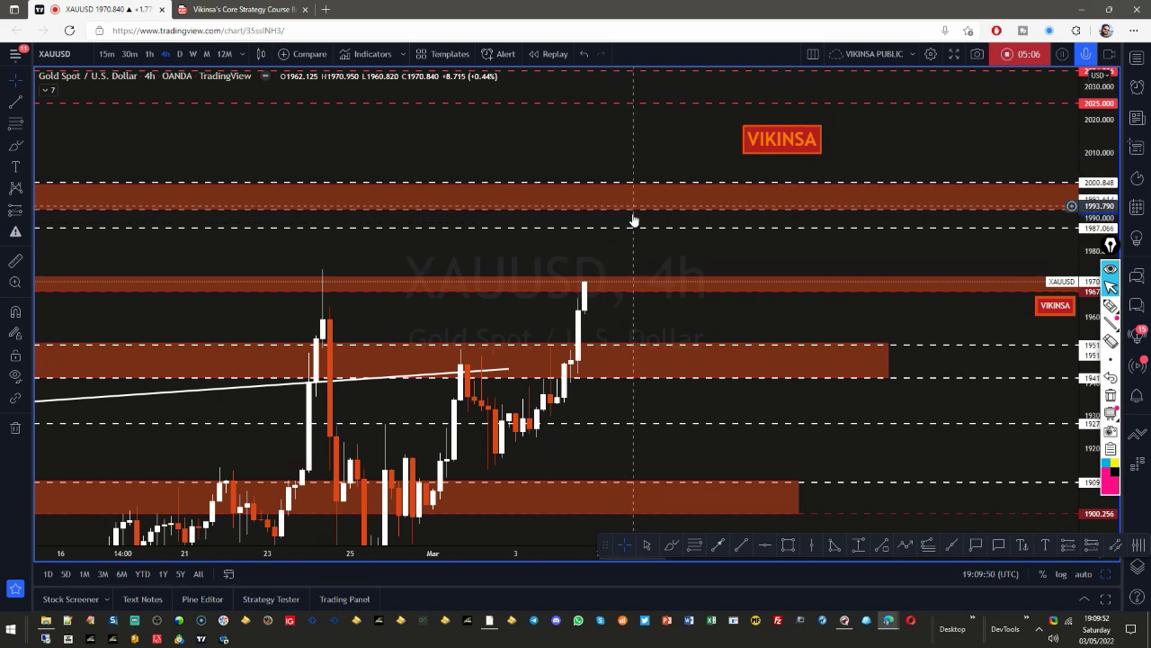
drag(702, 252, 619, 300)
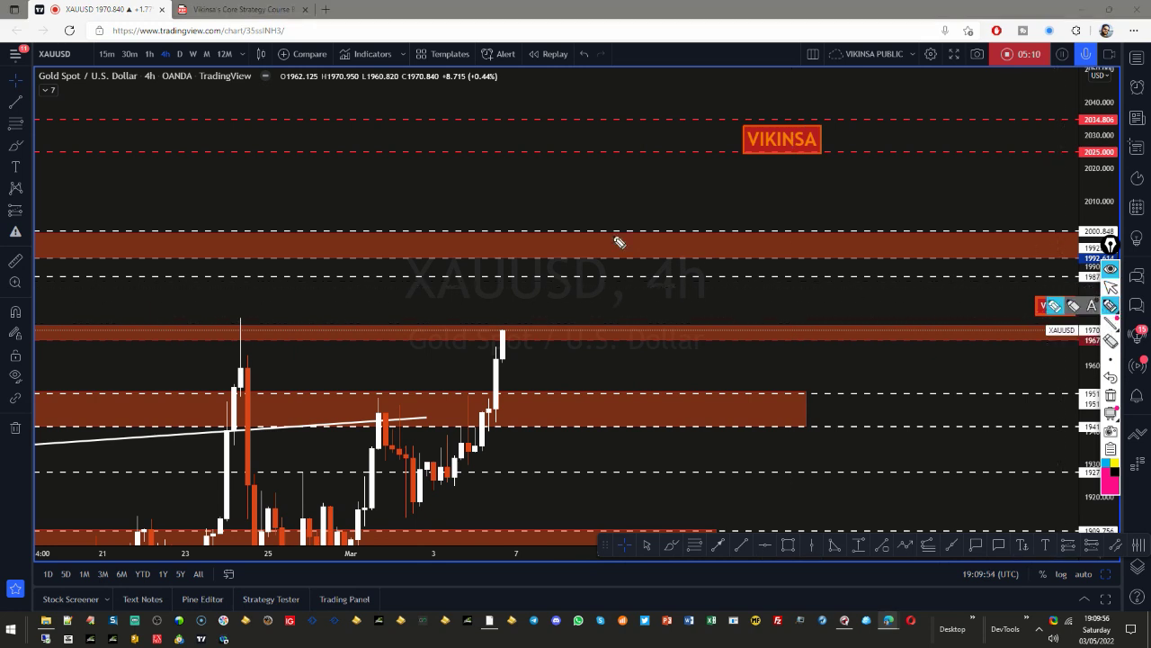
mouse_move(577, 231)
mouse_down()
mouse_move(597, 154)
mouse_move(625, 122)
mouse_up()
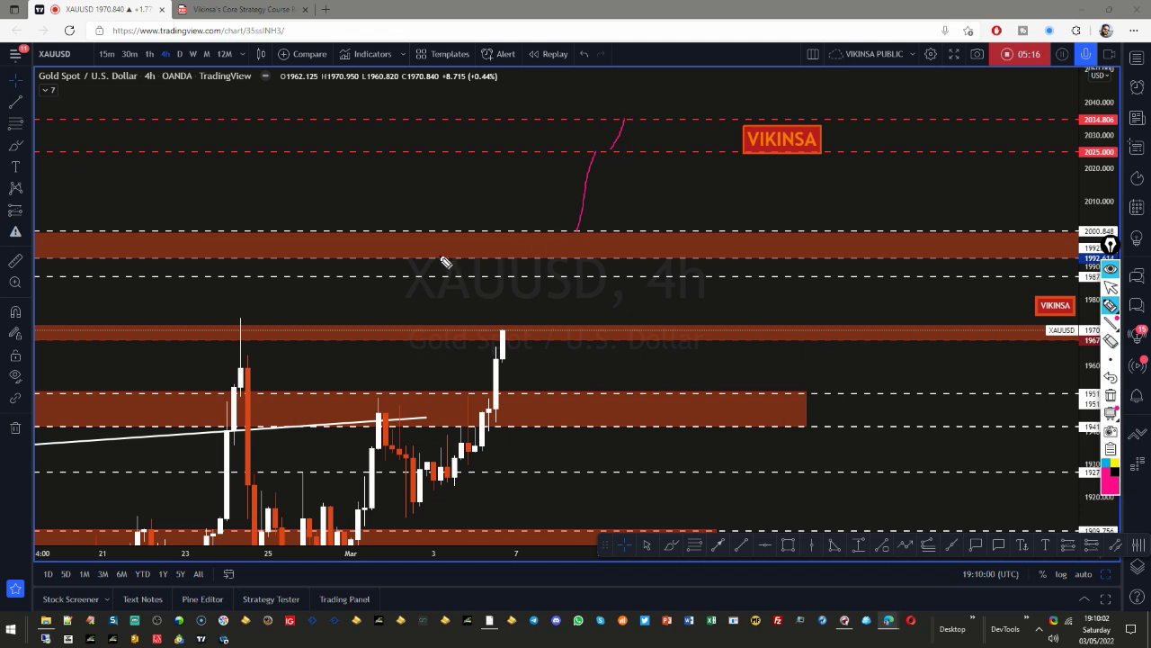
mouse_move(414, 171)
mouse_down()
mouse_move(428, 231)
mouse_move(465, 199)
mouse_move(473, 225)
mouse_move(499, 193)
mouse_up()
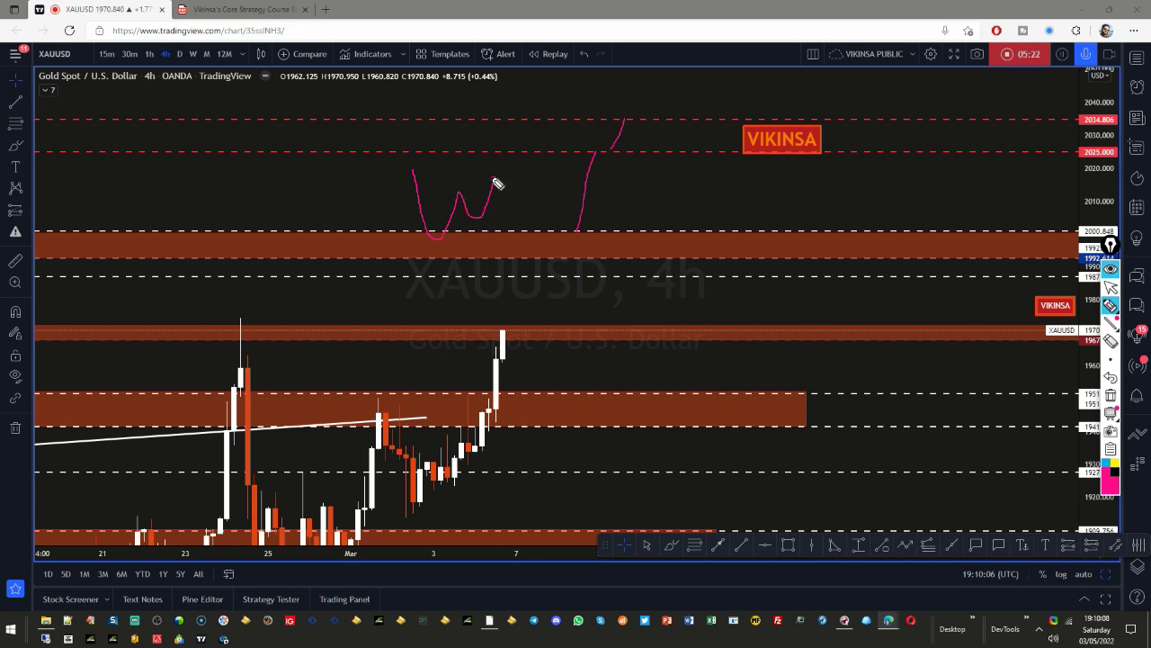
mouse_move(501, 183)
mouse_down()
mouse_move(507, 164)
mouse_move(514, 253)
mouse_up()
Step: Project a pink rally from the latest candle to 2025–2034 targets, plus a drop, clearing each
drag(521, 327, 524, 332)
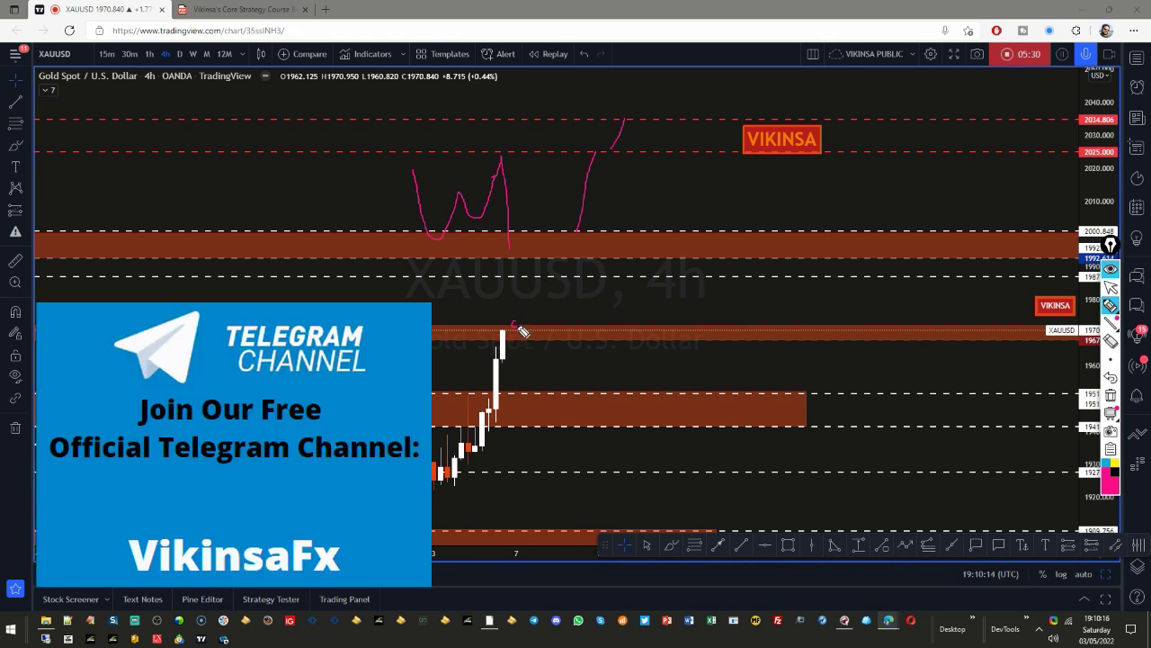
drag(519, 322, 532, 286)
mouse_move(545, 237)
mouse_down()
mouse_move(545, 266)
mouse_move(561, 275)
mouse_move(606, 267)
mouse_move(625, 240)
mouse_move(657, 243)
mouse_move(583, 228)
mouse_move(615, 229)
mouse_up()
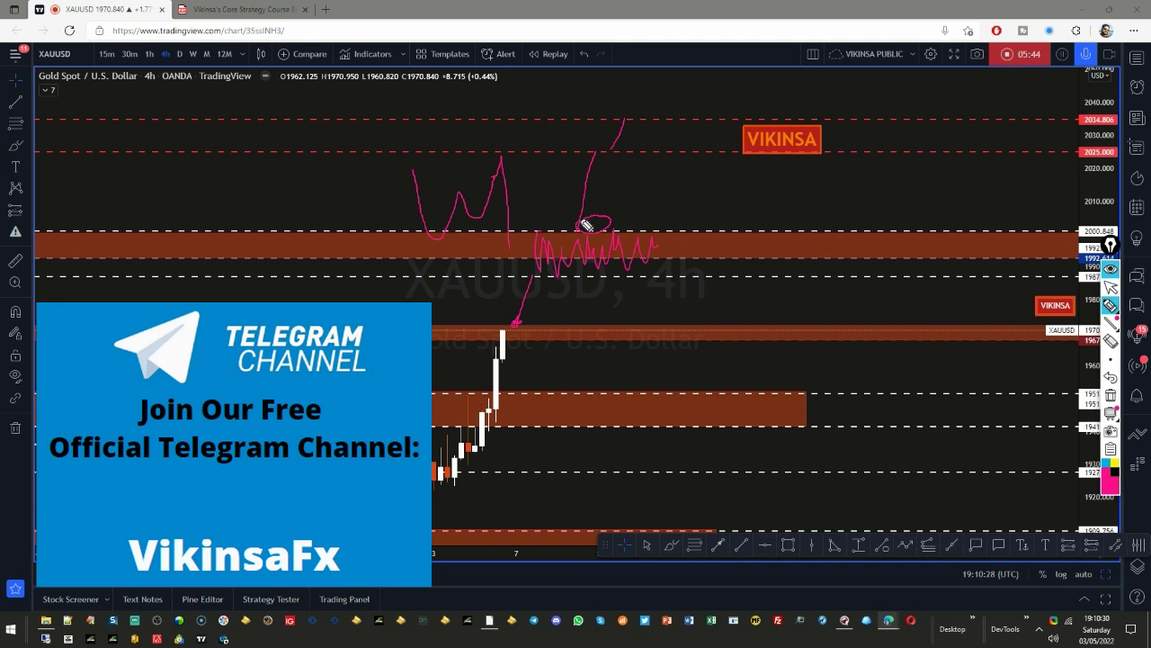
drag(603, 230, 628, 160)
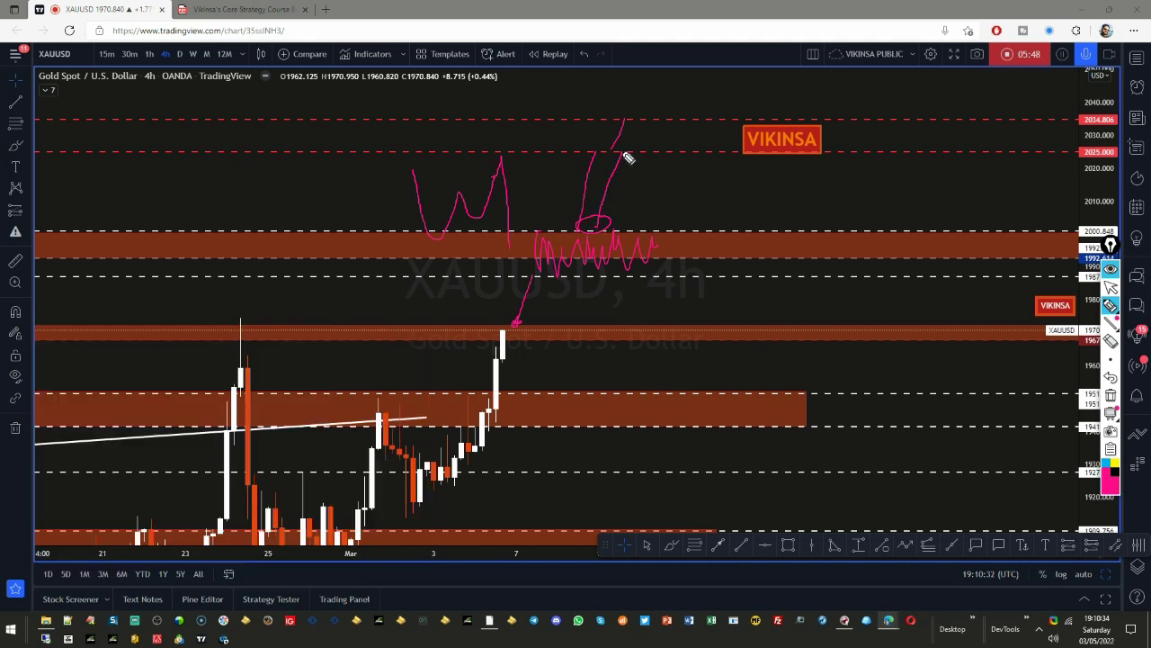
drag(635, 158, 644, 133)
mouse_move(693, 116)
mouse_down()
mouse_move(668, 123)
mouse_move(697, 119)
mouse_move(655, 155)
mouse_move(670, 206)
mouse_up()
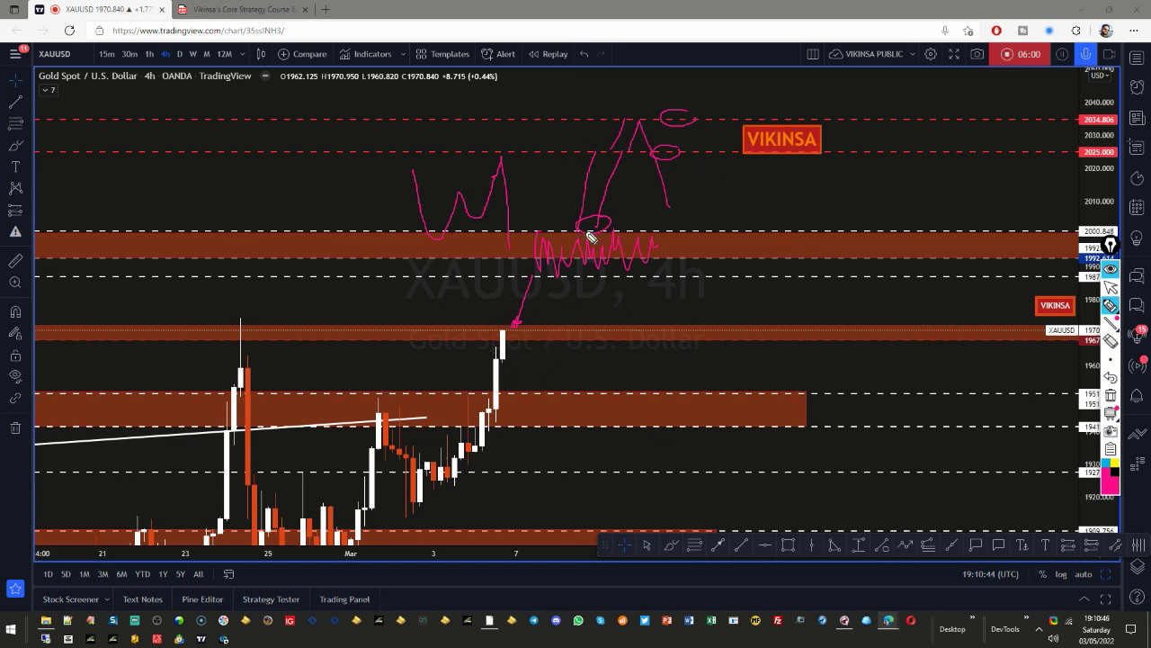
click(1111, 396)
drag(509, 334, 529, 396)
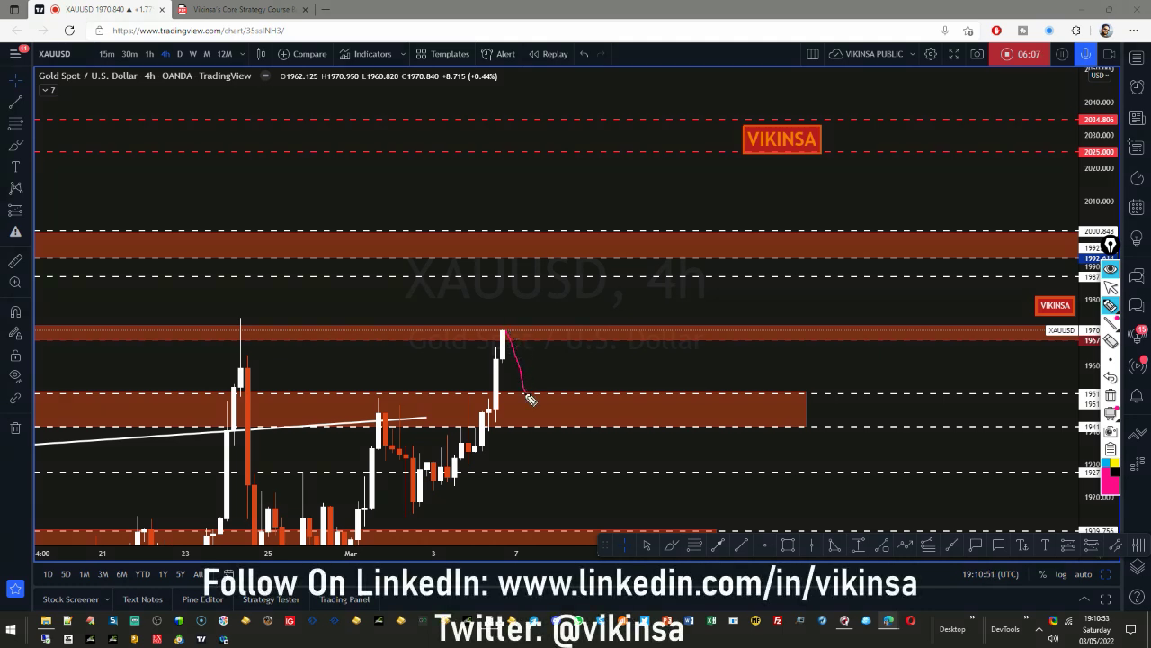
click(1111, 396)
Step: Turn off freehand drawing, switch to MetaTrader 4 and set the GOLD chart to W1
mouse_move(1110, 307)
click(1110, 286)
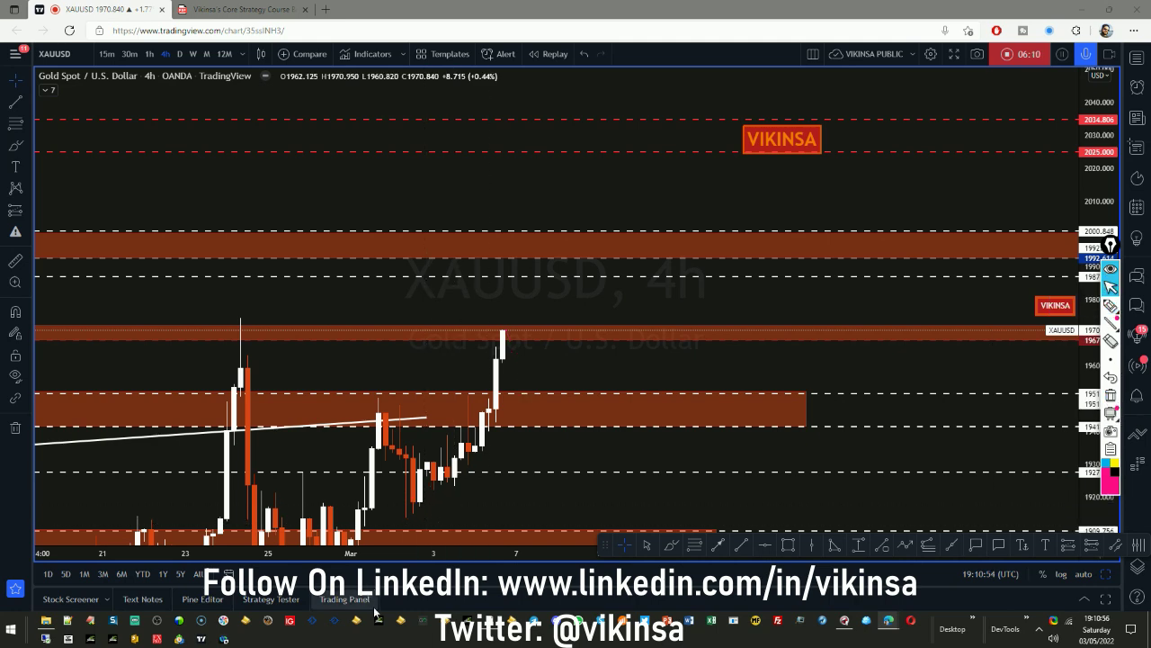
key(alt+Tab)
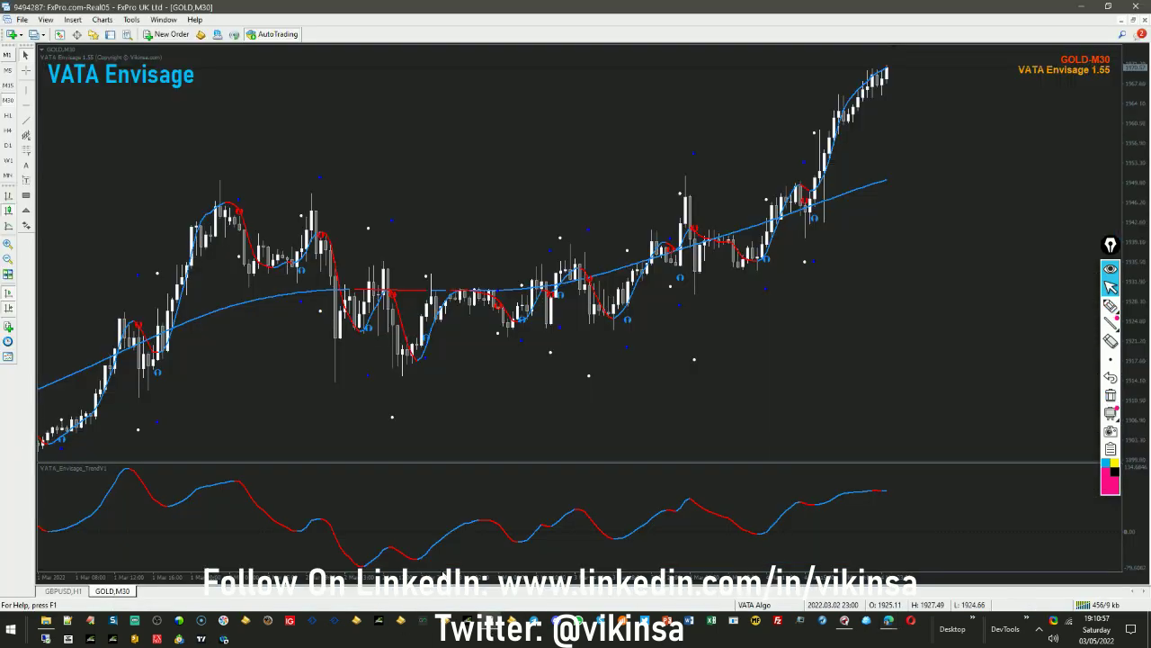
click(10, 164)
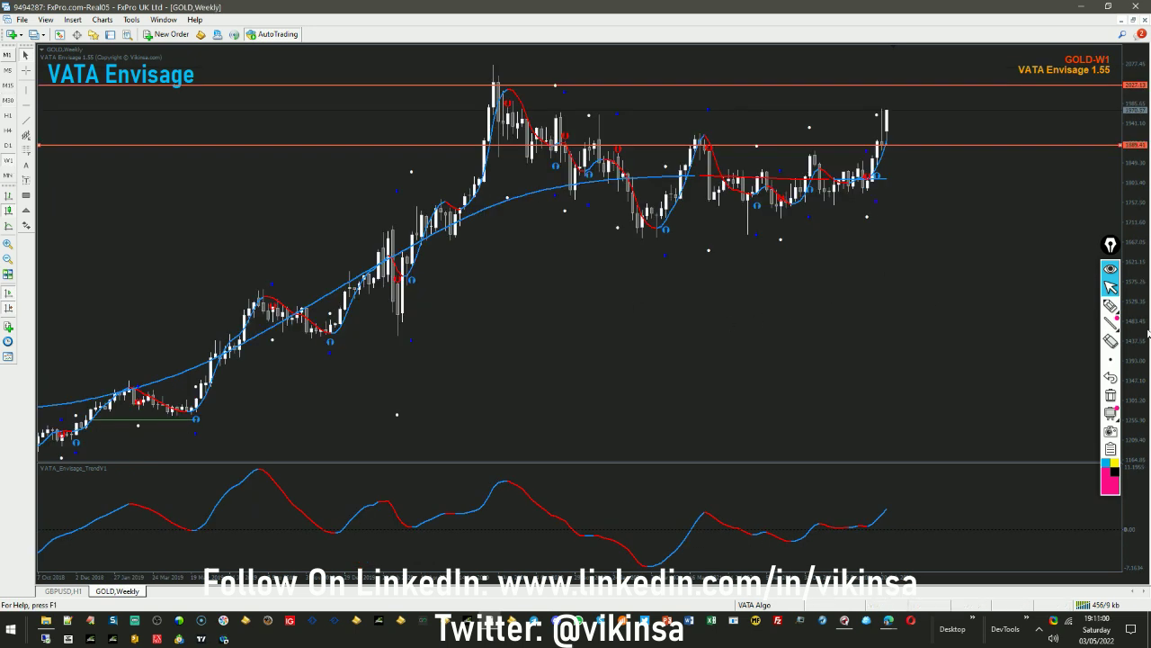
Step: Draw pink marks near the recent highs and upper price level, then clear them
click(1111, 306)
drag(813, 125, 756, 148)
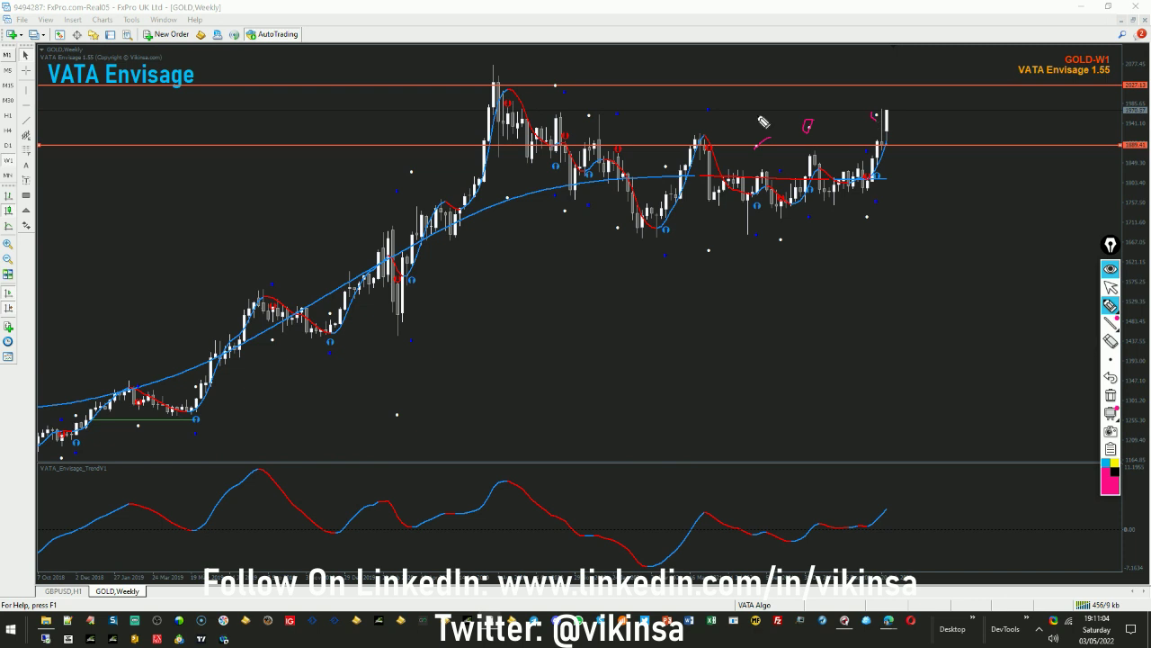
drag(559, 86, 552, 101)
drag(1143, 84, 1124, 98)
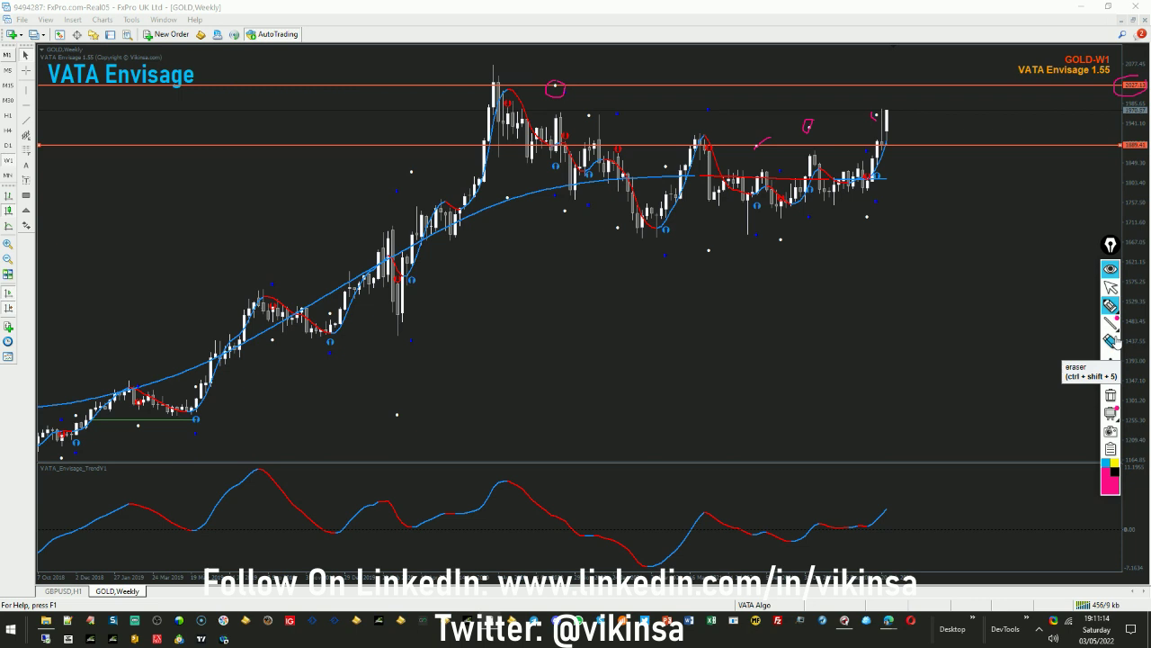
click(1111, 398)
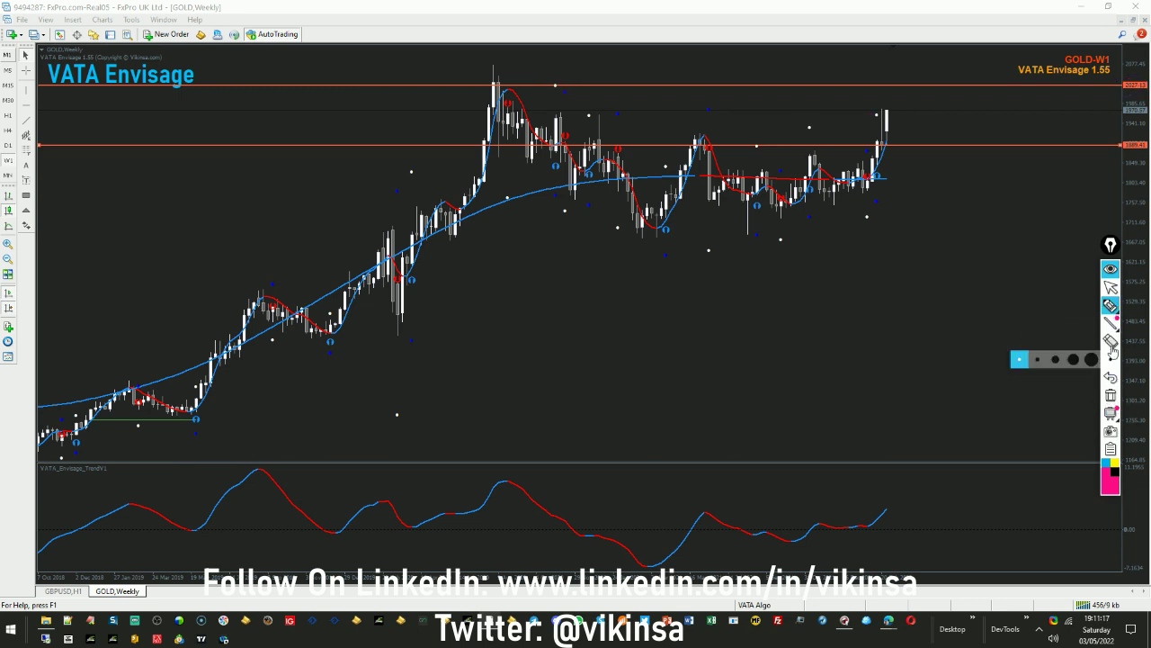
click(1109, 286)
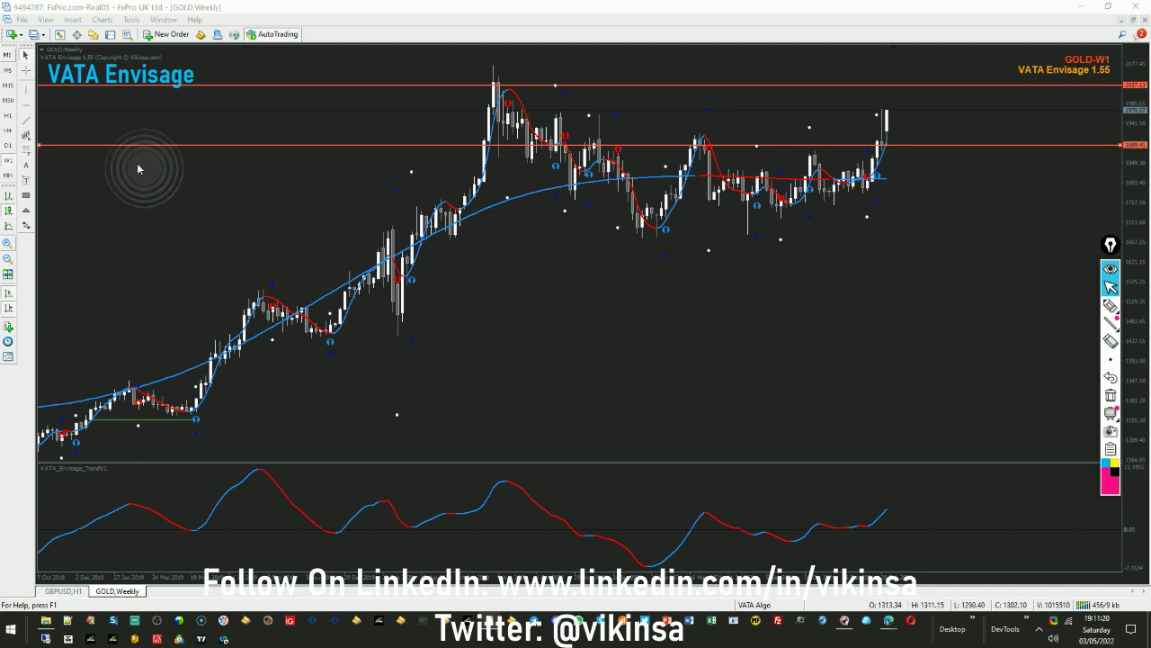
Step: Switch GOLD to daily, circle the latest candles near the red level, erase it, then set H4
click(8, 144)
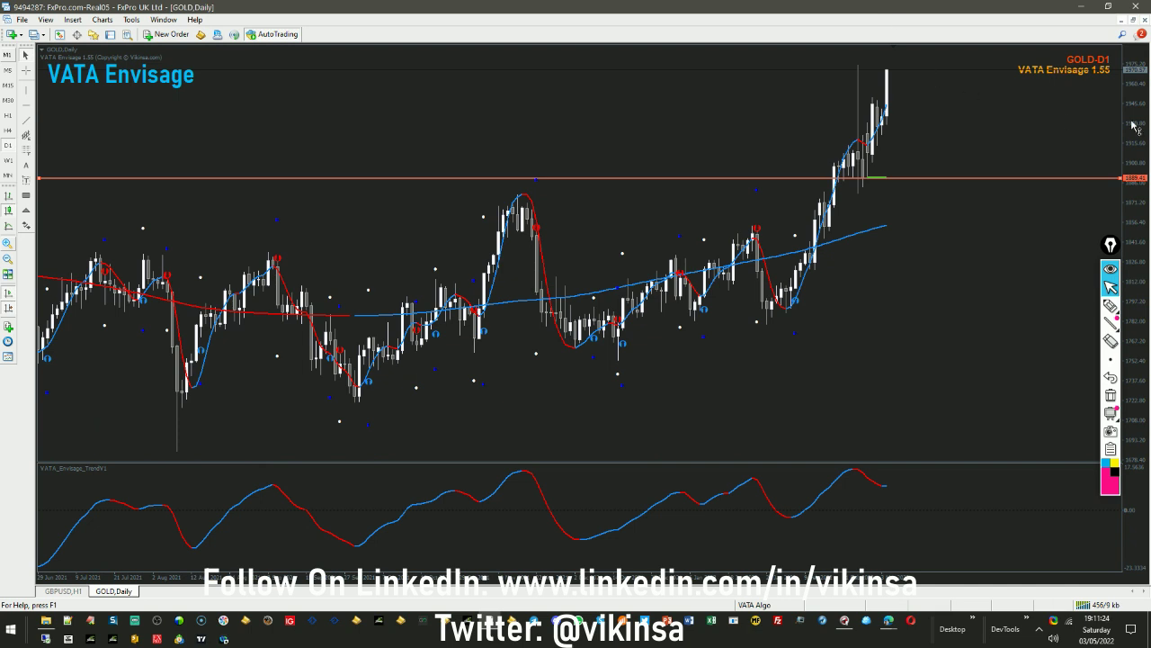
click(1111, 305)
mouse_move(898, 185)
mouse_down()
mouse_move(869, 186)
mouse_move(902, 192)
mouse_up()
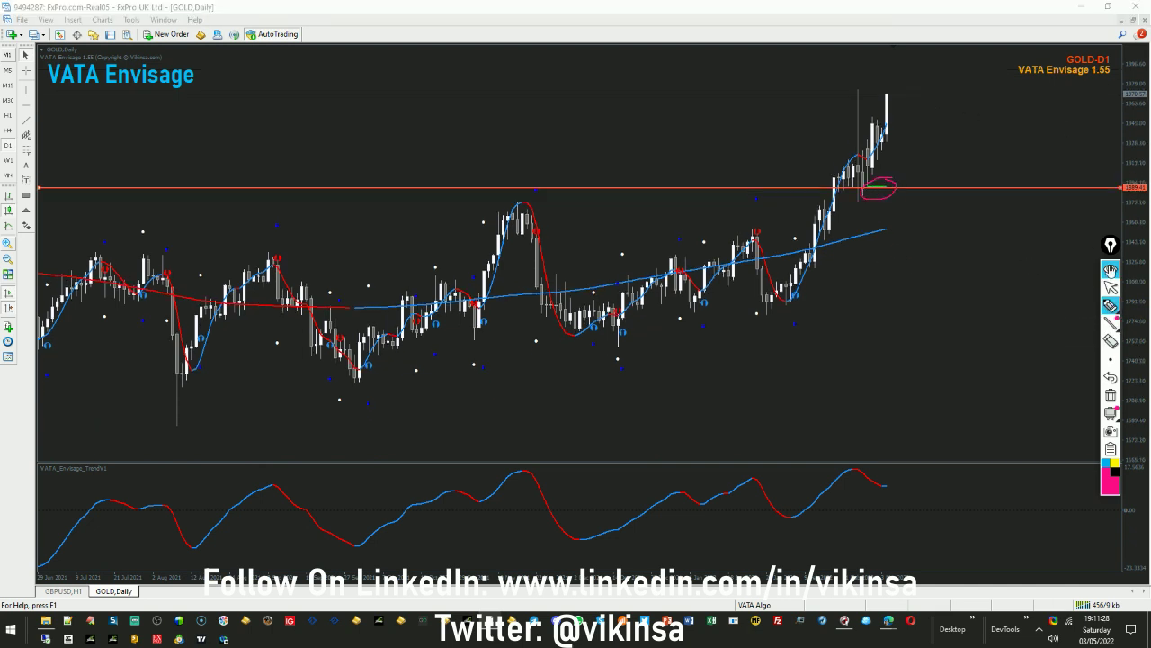
click(1111, 286)
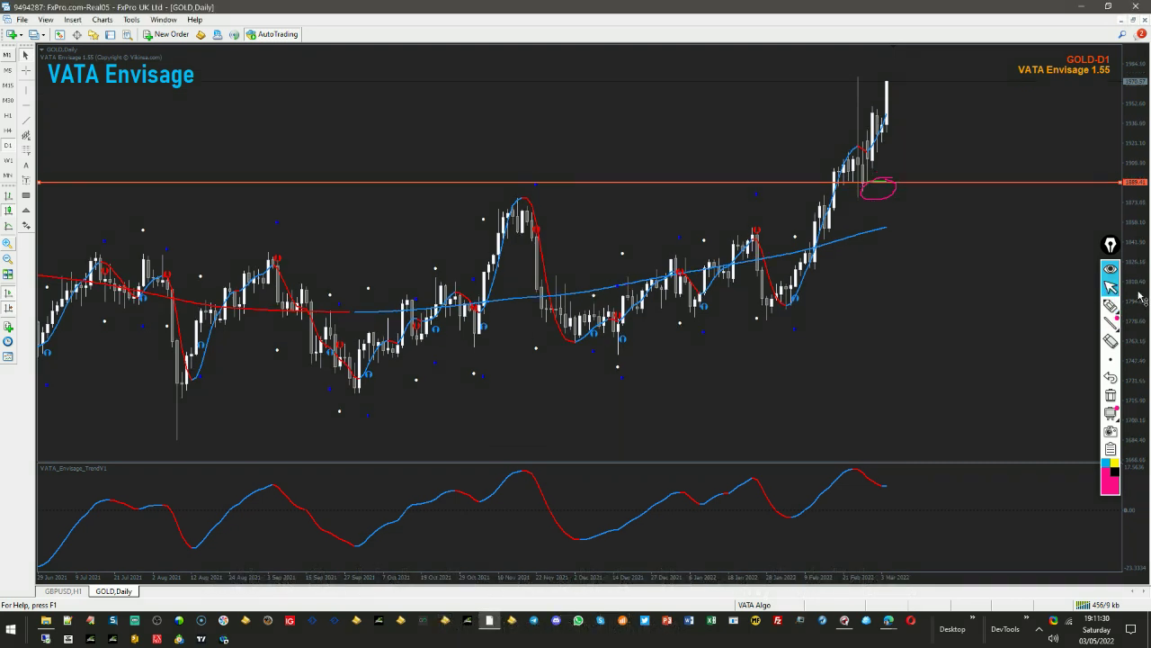
click(1111, 396)
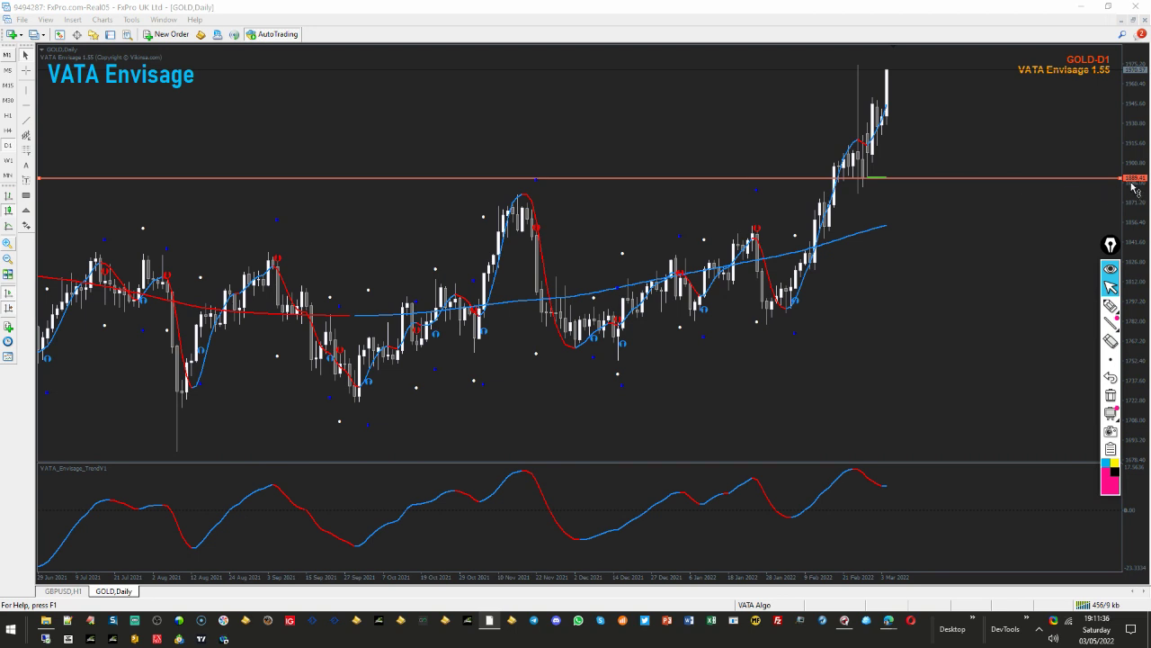
click(11, 132)
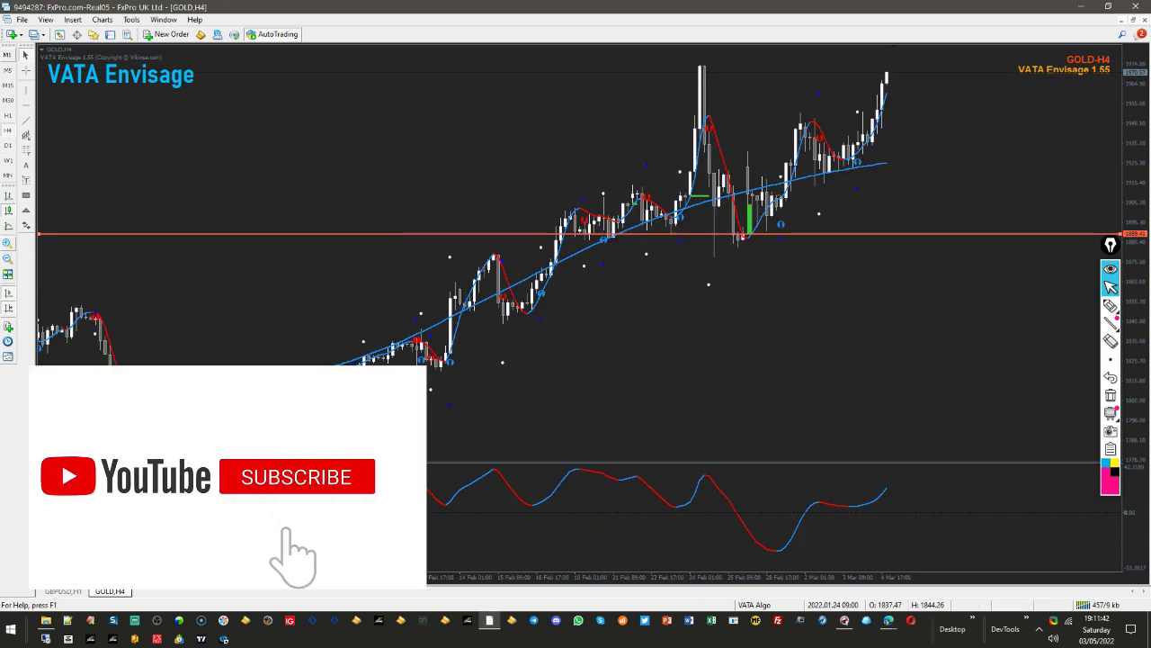
Step: Set GOLD to M30 and sketch a pink outline of the rally with a projected dip then rise
click(8, 100)
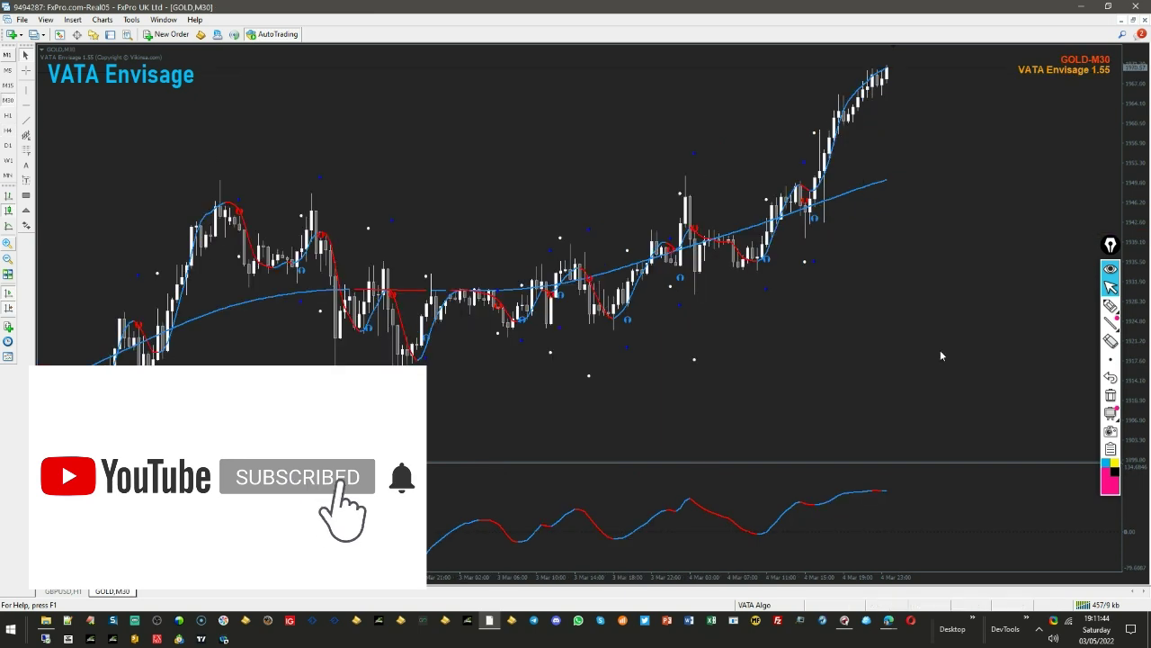
click(1111, 306)
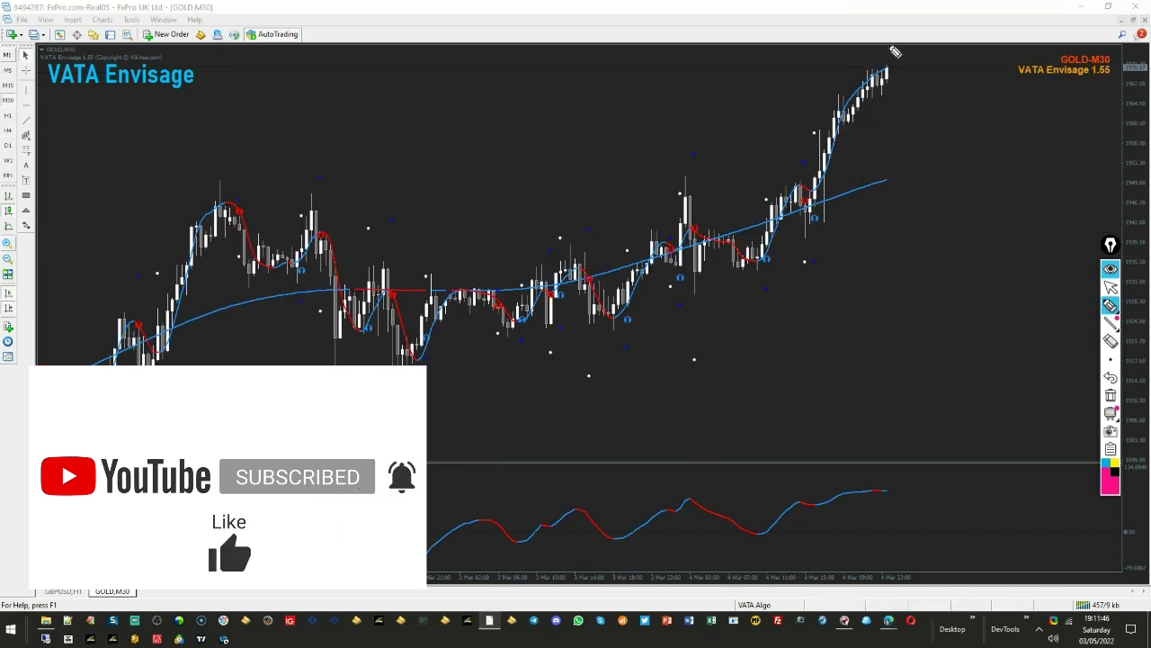
mouse_move(892, 69)
mouse_down()
mouse_move(845, 117)
mouse_move(814, 214)
mouse_move(820, 241)
mouse_move(894, 72)
mouse_up()
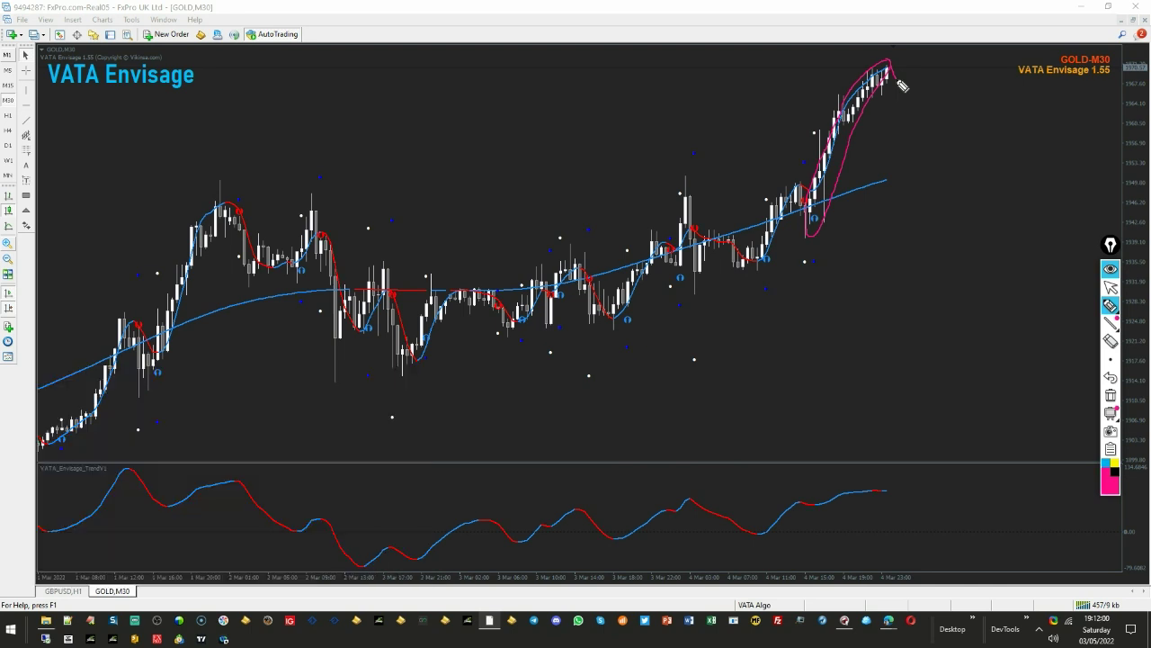
drag(898, 80, 932, 158)
drag(935, 176, 998, 27)
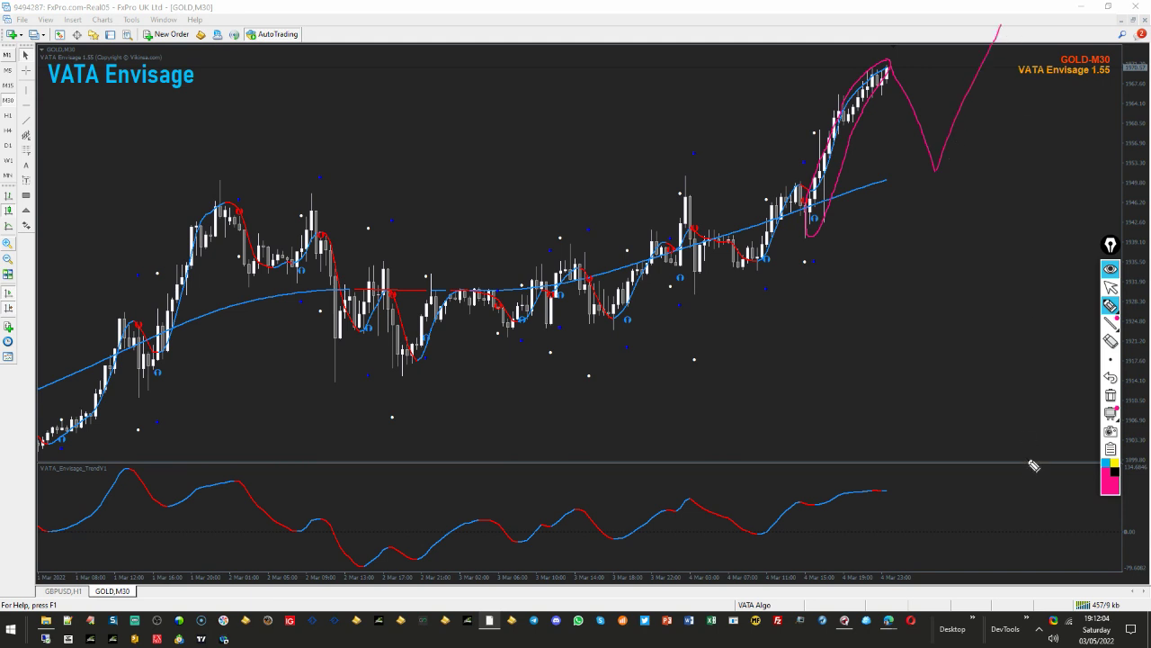
Step: Erase the pink drawings and return to the TradingView XAUUSD chart
click(1111, 396)
click(1110, 286)
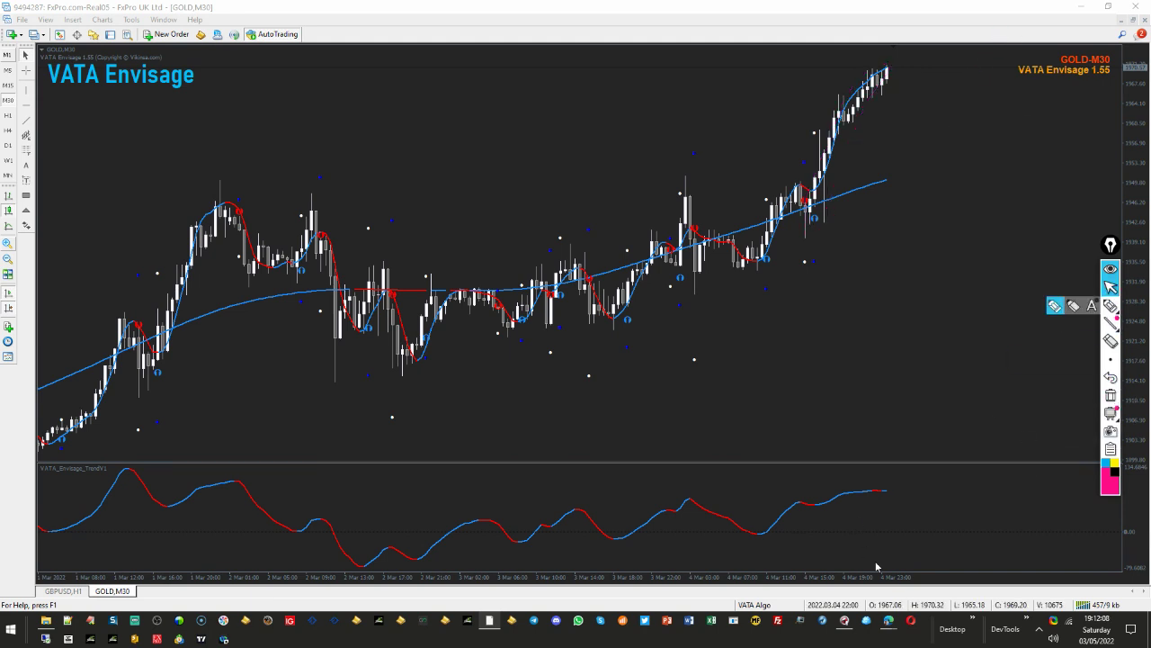
mouse_move(891, 628)
click(888, 599)
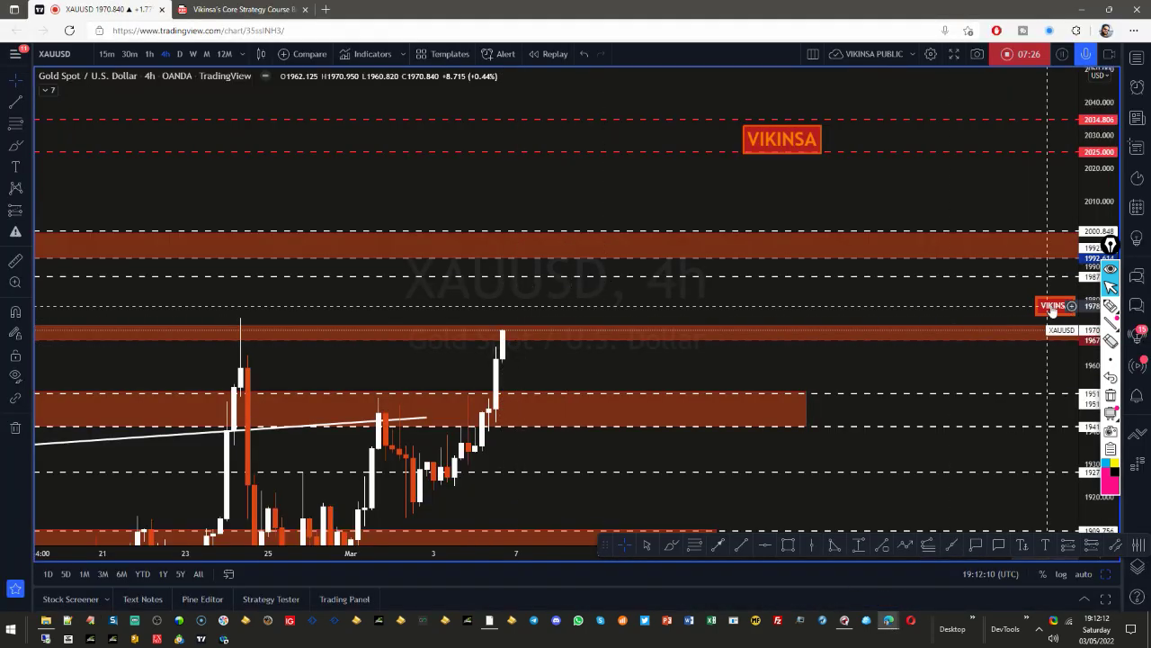
Step: Switch the XAUUSD chart from 4-hour to 30-minute candles
mouse_move(1112, 308)
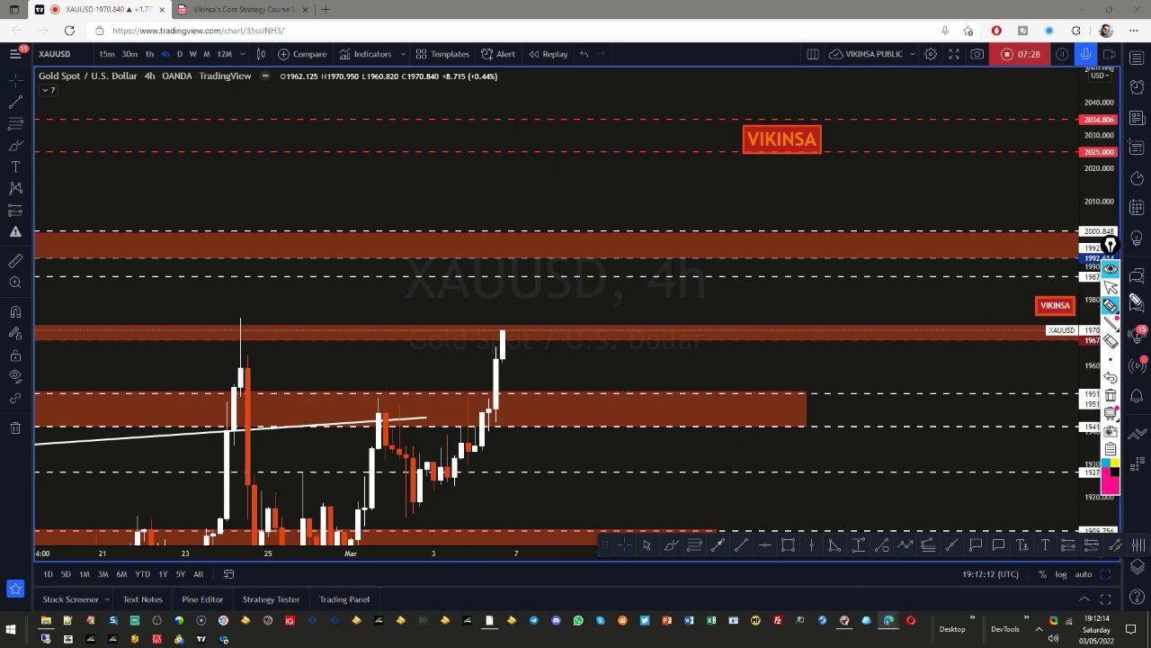
click(129, 55)
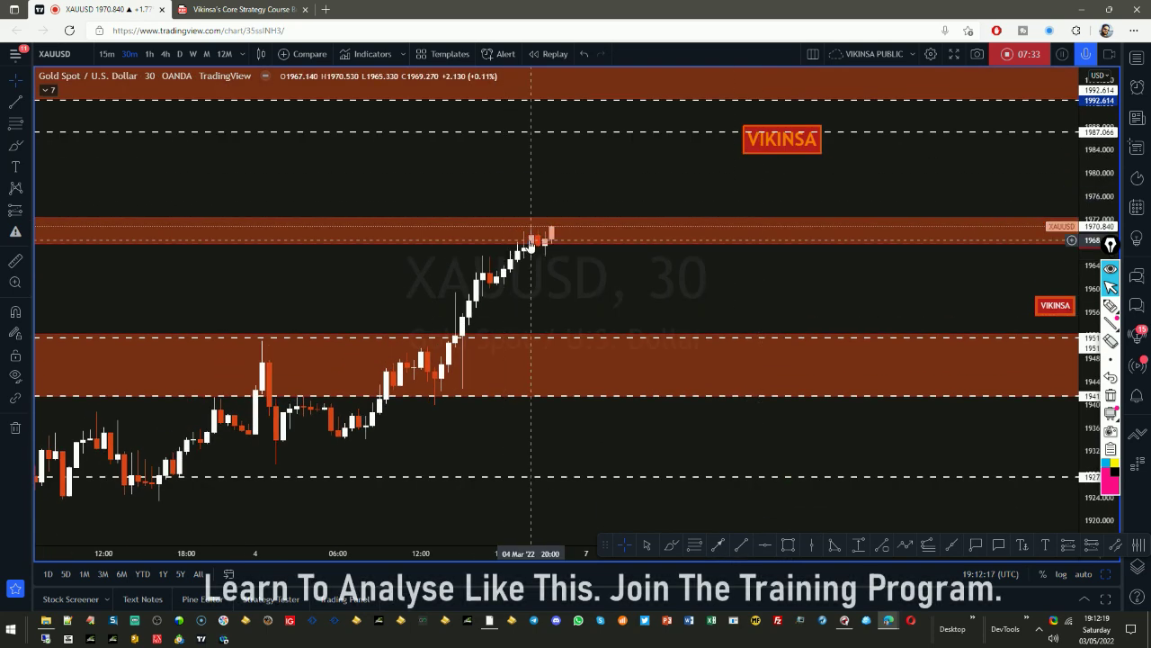
click(1055, 305)
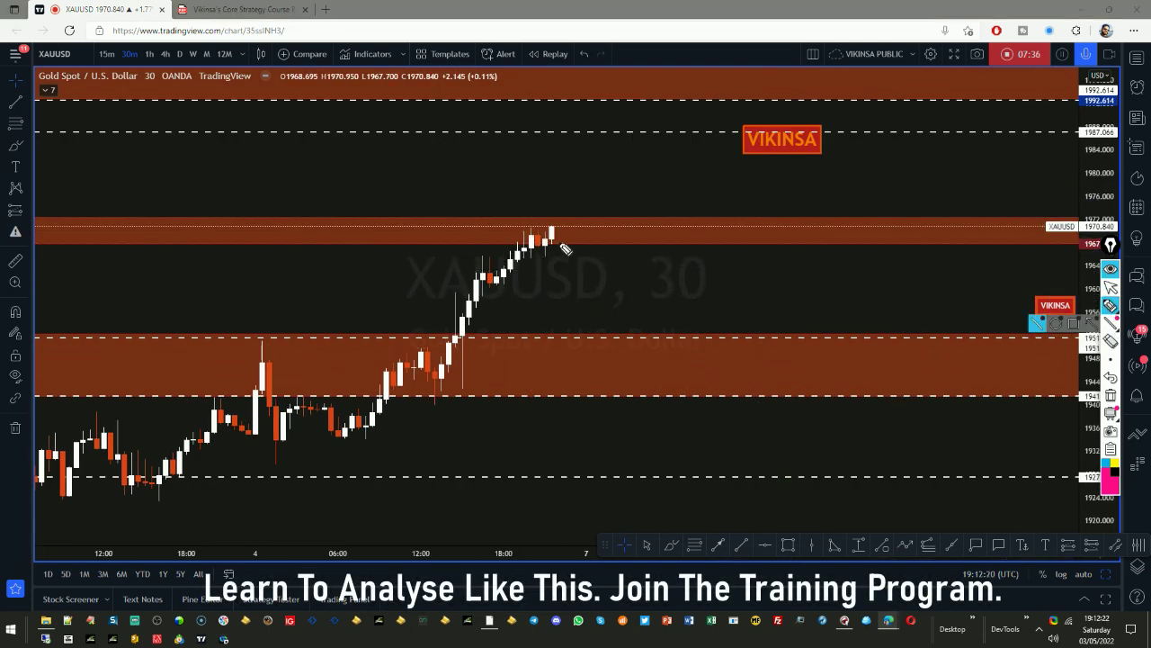
mouse_move(565, 235)
mouse_down()
mouse_move(442, 367)
mouse_move(551, 225)
mouse_up()
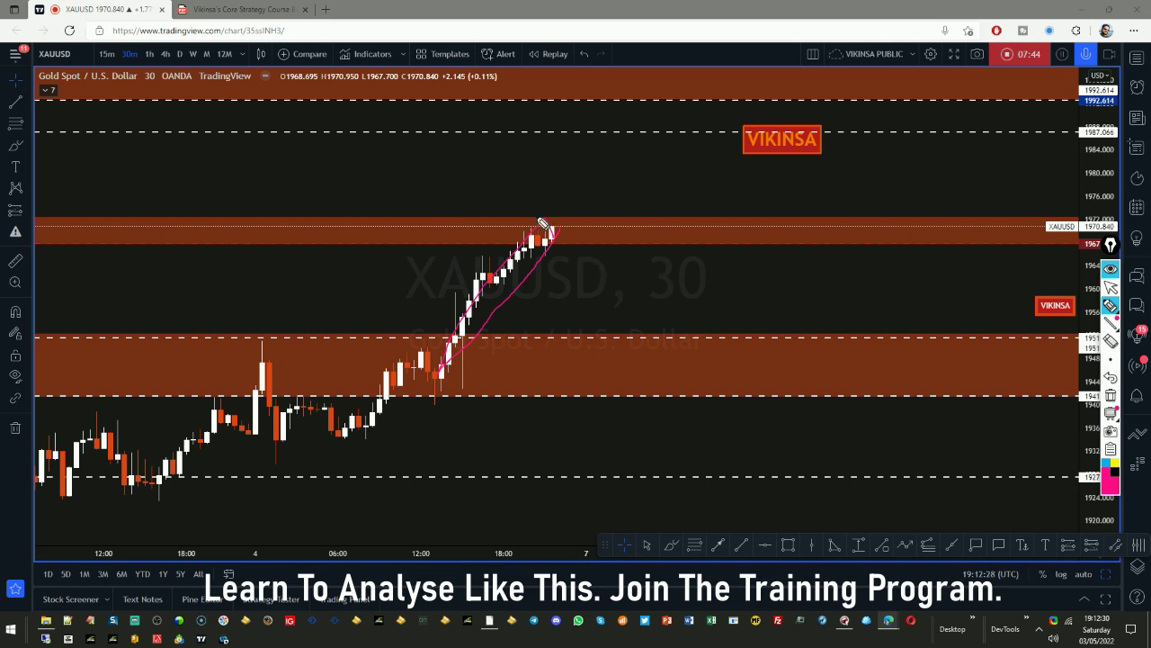
mouse_move(574, 214)
mouse_down()
mouse_move(594, 218)
mouse_move(587, 225)
mouse_move(632, 120)
mouse_move(654, 133)
mouse_up()
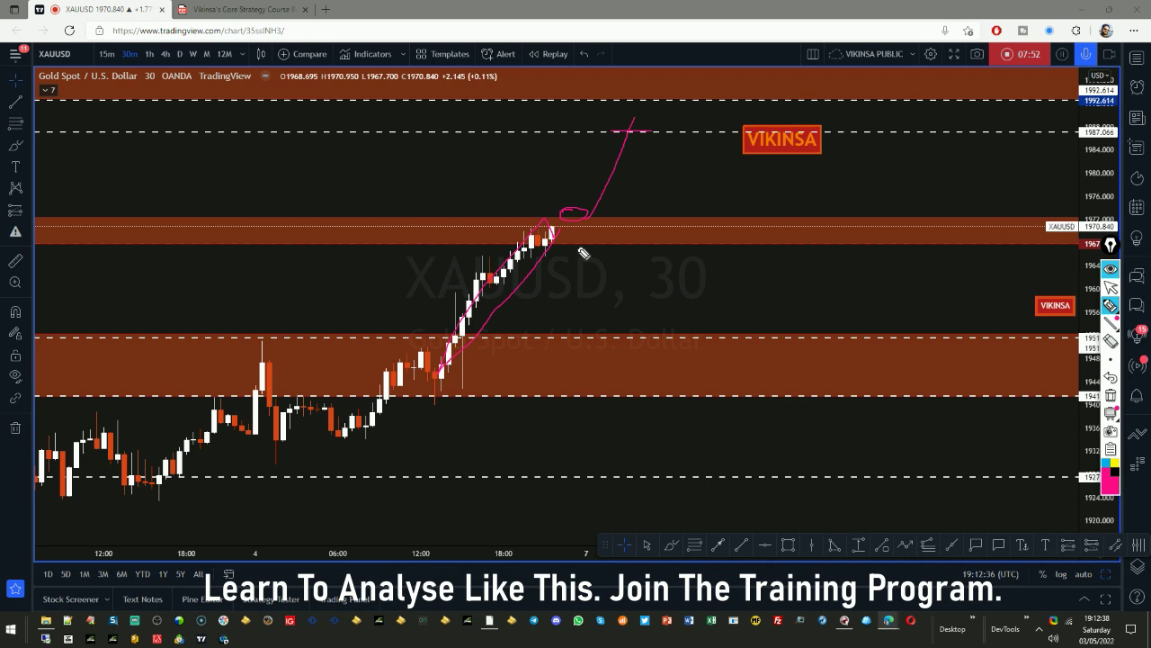
drag(560, 239, 580, 243)
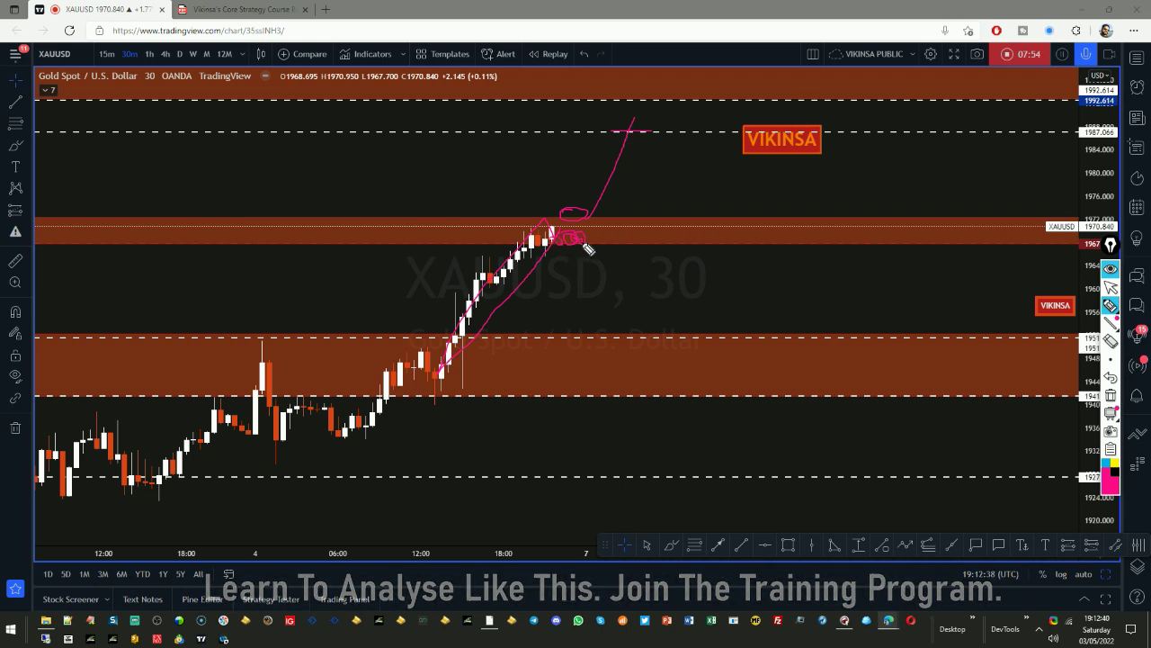
drag(586, 250, 609, 337)
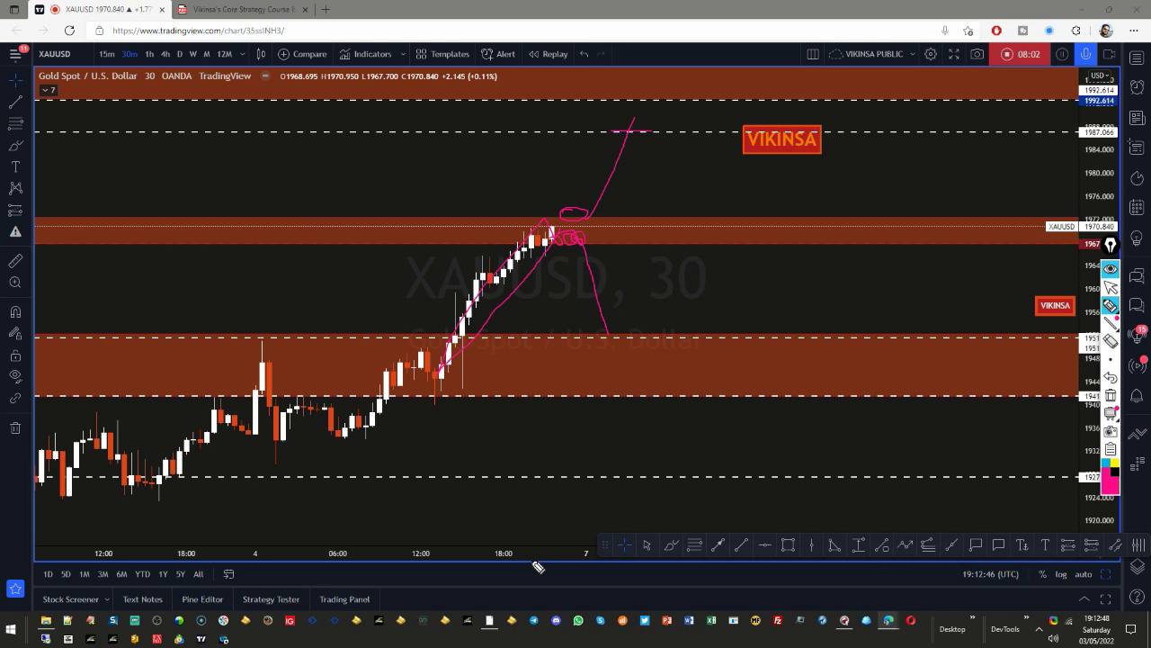
drag(612, 340, 661, 459)
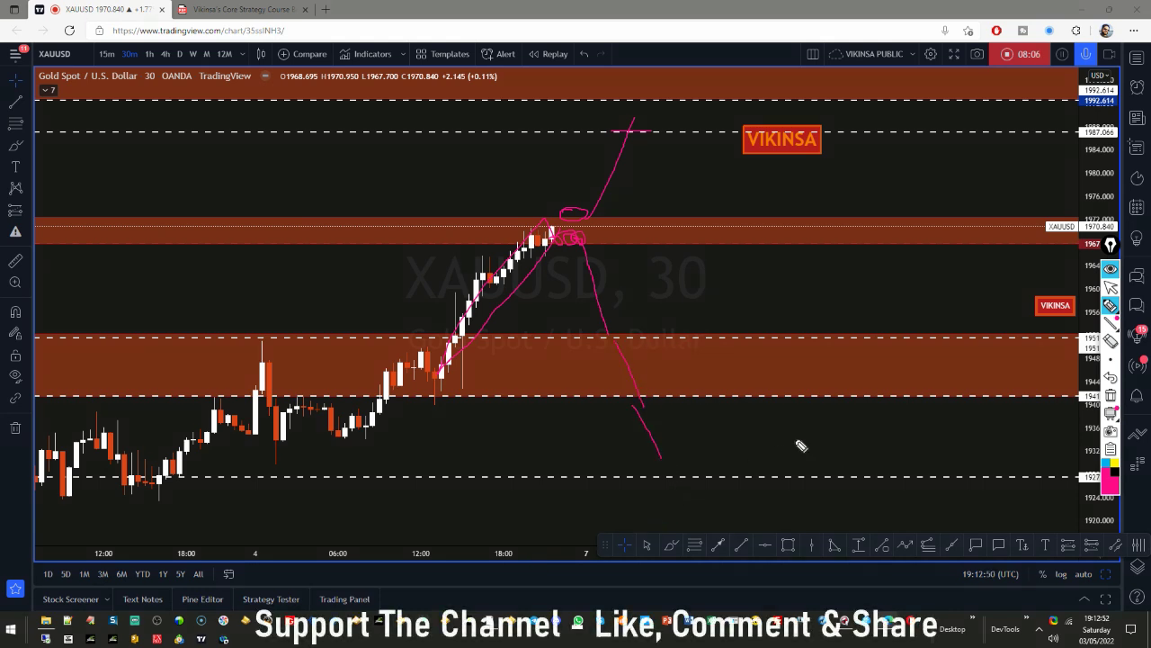
click(1111, 395)
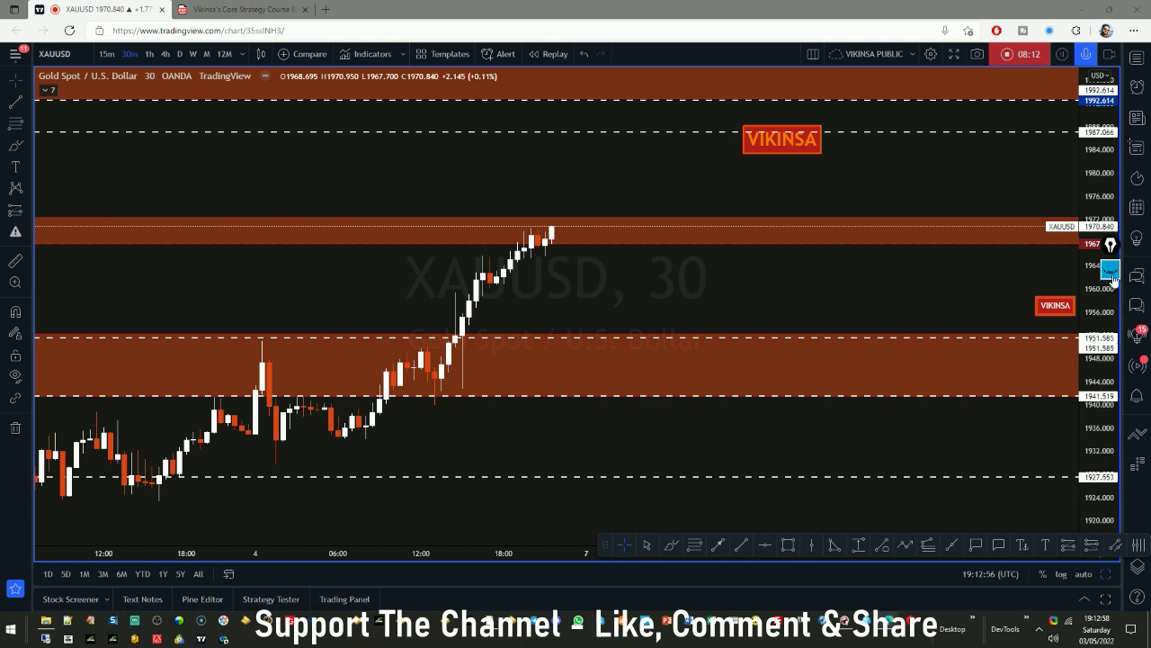
Step: Pan the XAUUSD chart up to the 2000+ price levels and back to the latest candles
drag(997, 167, 831, 416)
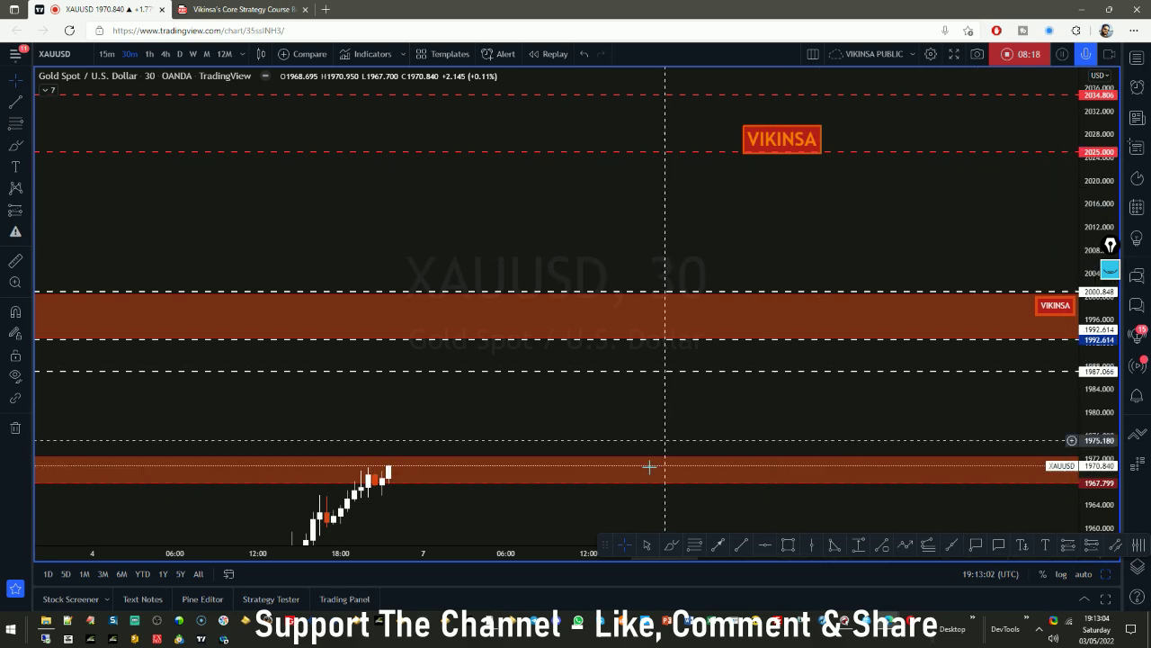
drag(652, 449, 722, 214)
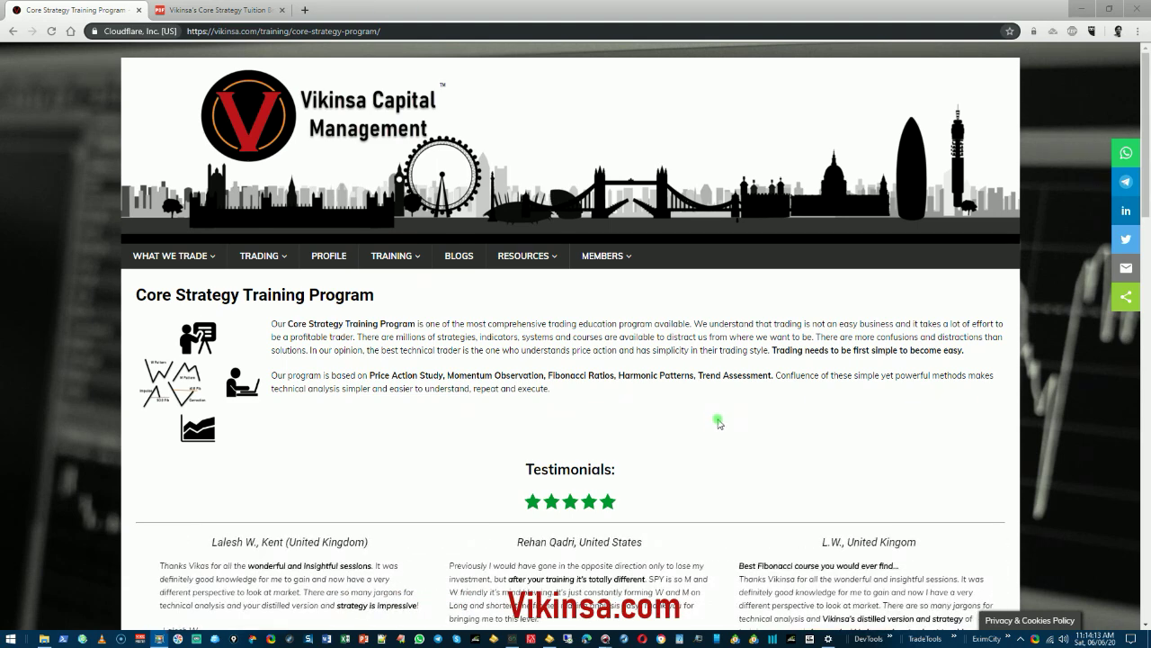
Step: Open the Core Strategy brochure PDF from the How To Book section's download link
mouse_move(380, 258)
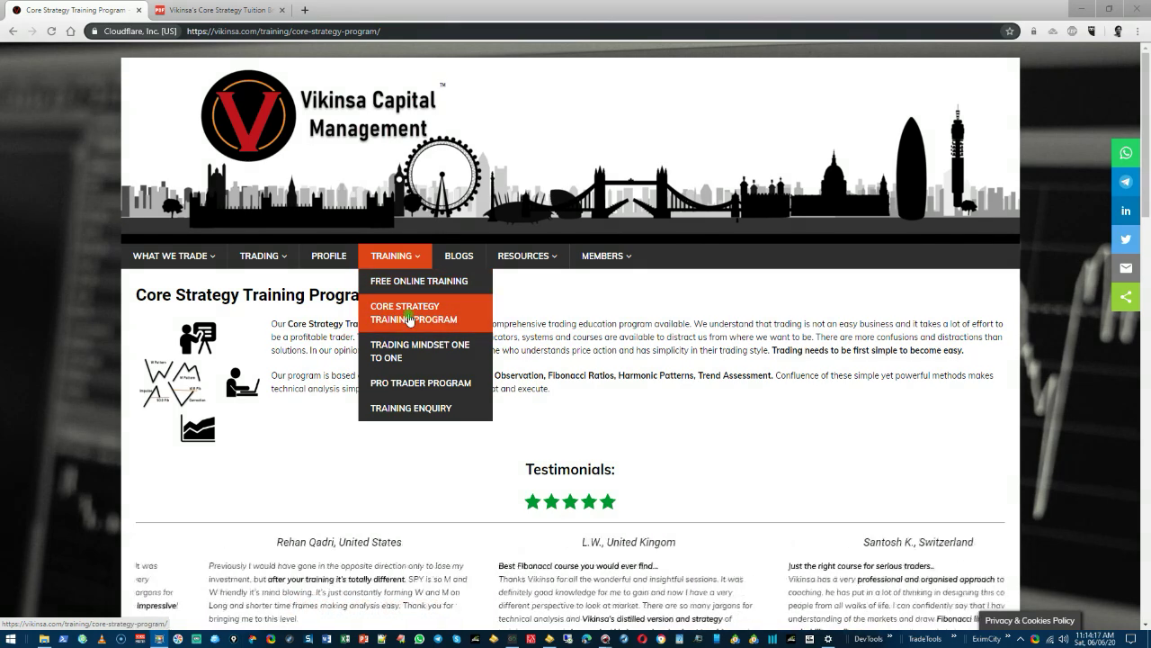
scroll(814, 340, down, 4)
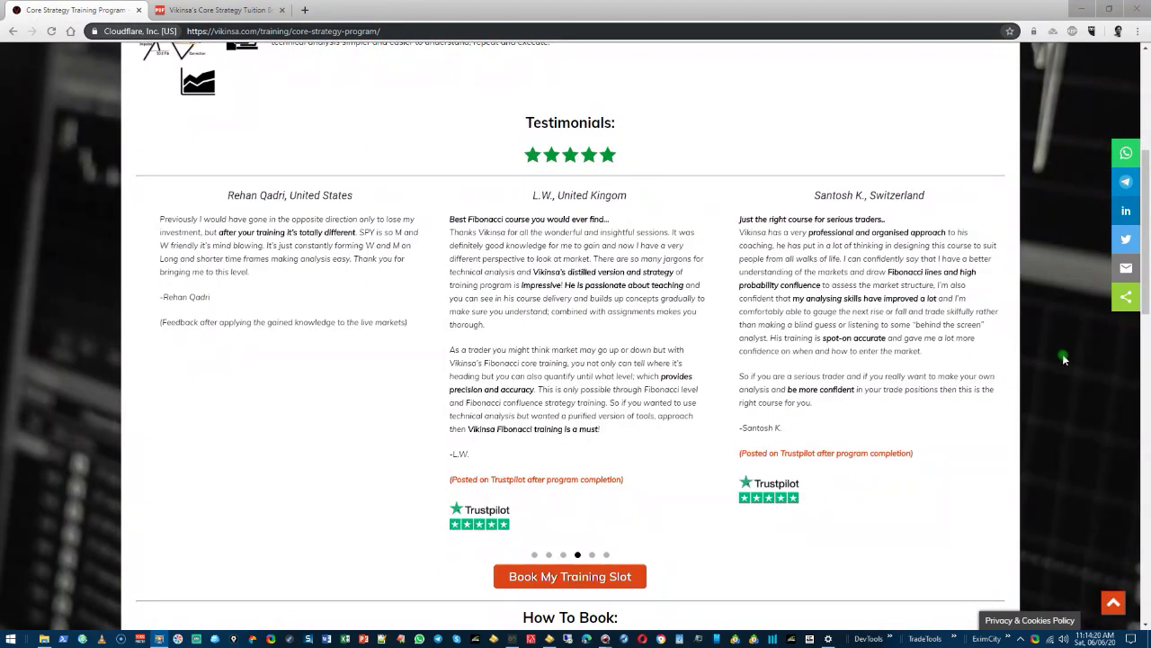
scroll(1065, 361, down, 4)
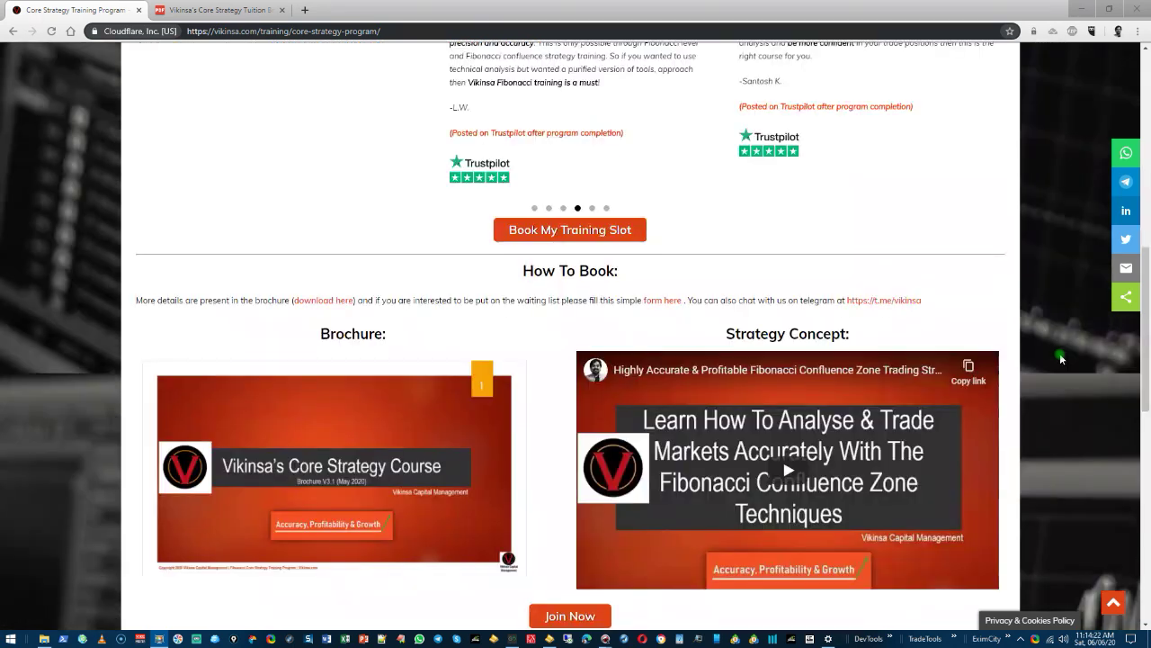
click(324, 301)
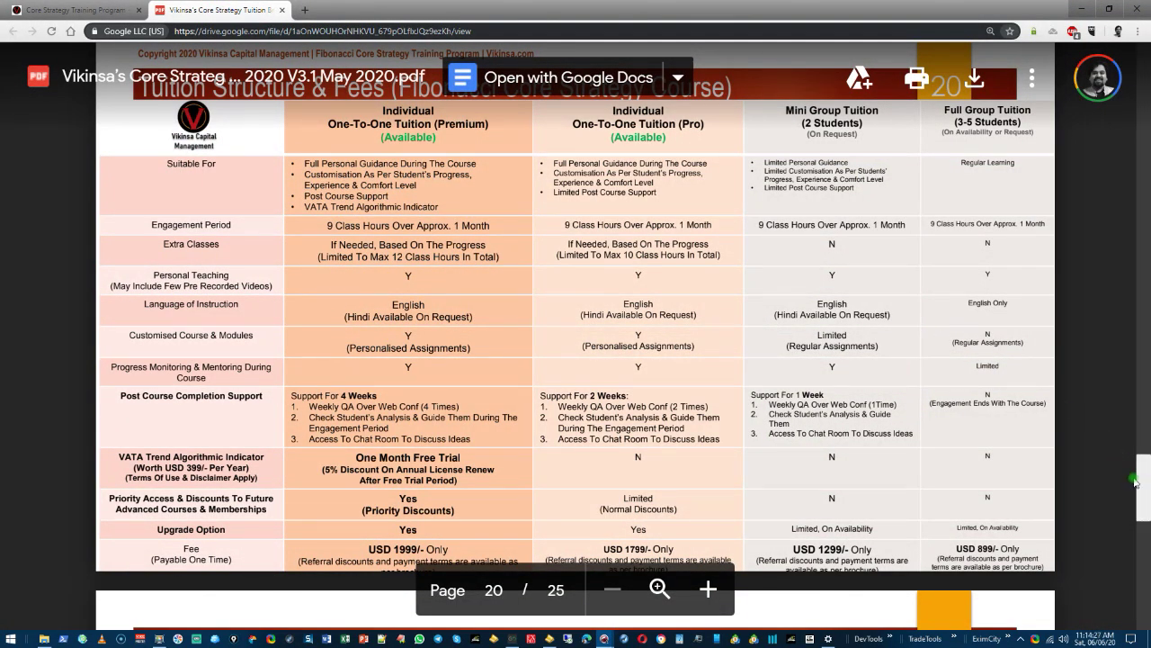
Step: Scroll through the brochure's tuition fees table, then return to the Vikinsa Core Strategy page
drag(1146, 493, 1143, 324)
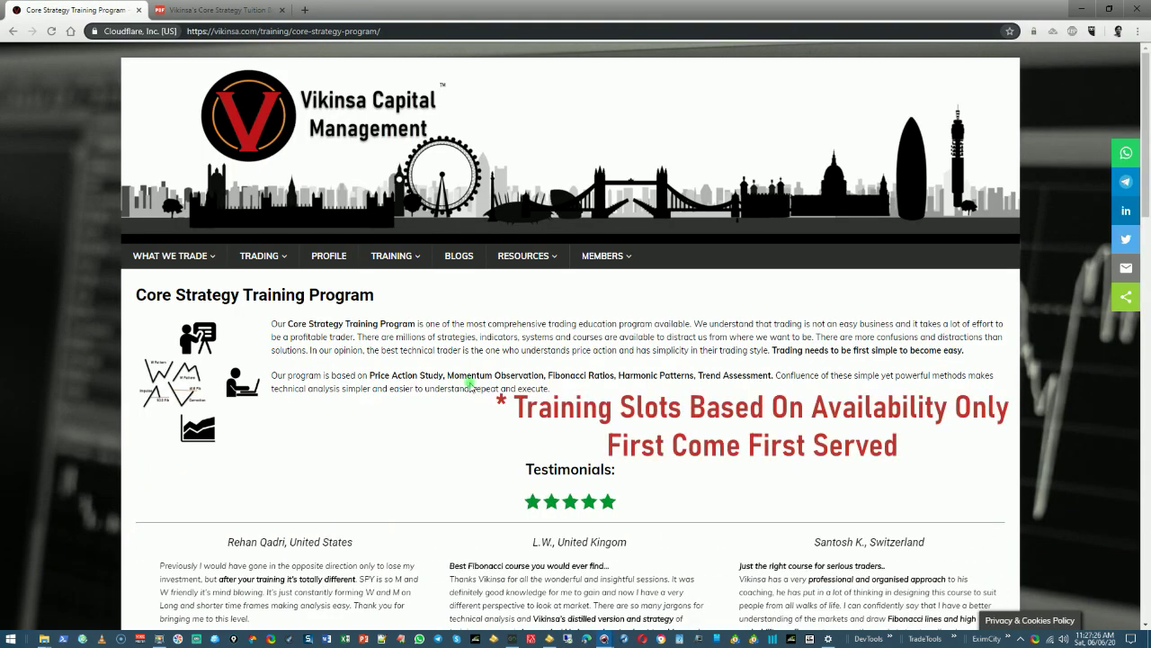
mouse_move(396, 259)
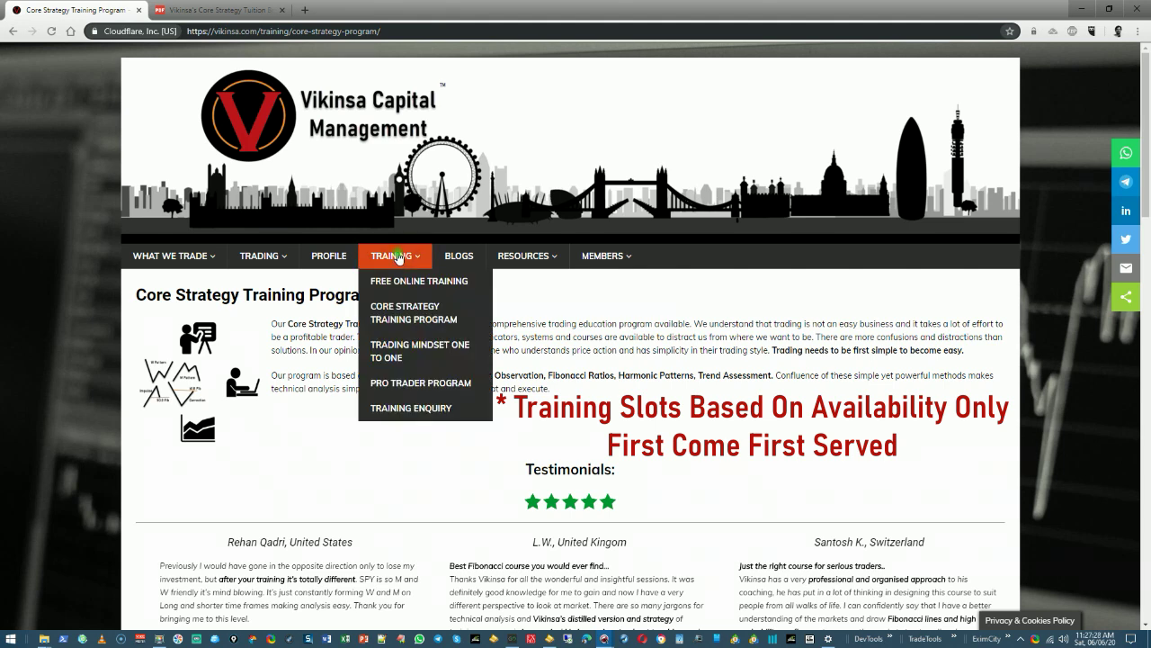